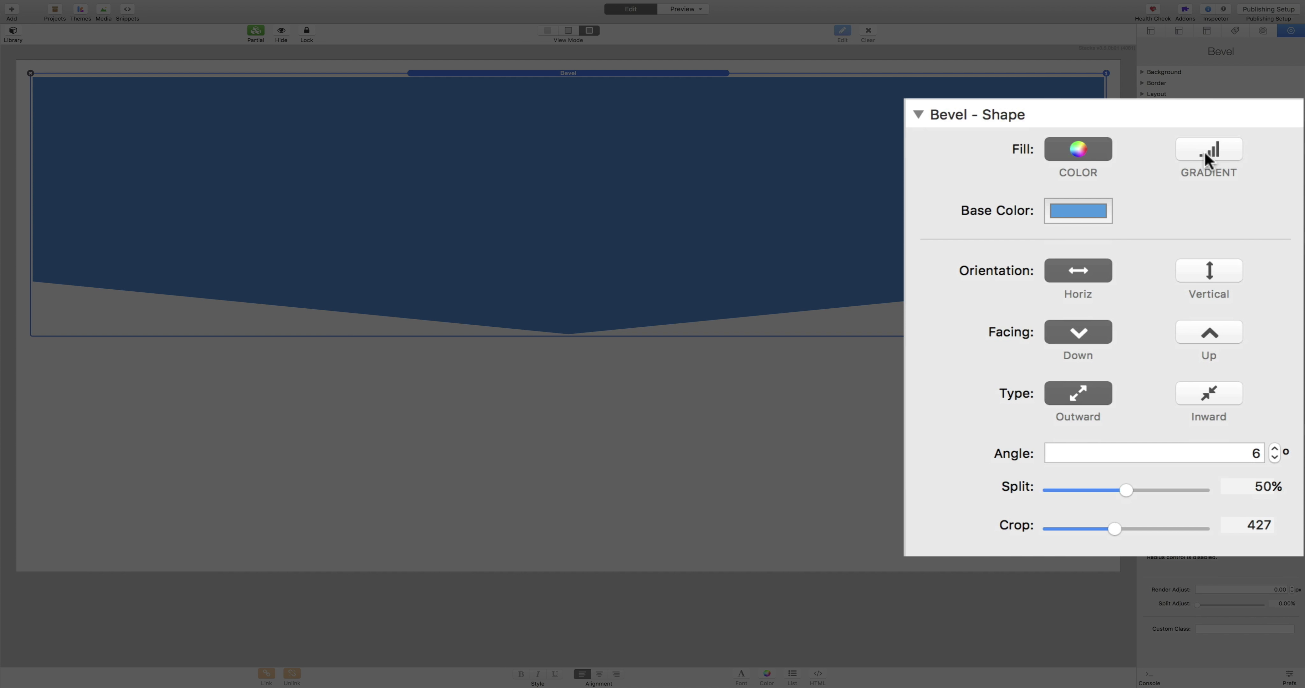
Switch the bevel's fill to a gradient and set its base stop to about 85% and mid stop to about 47%
click(1214, 161)
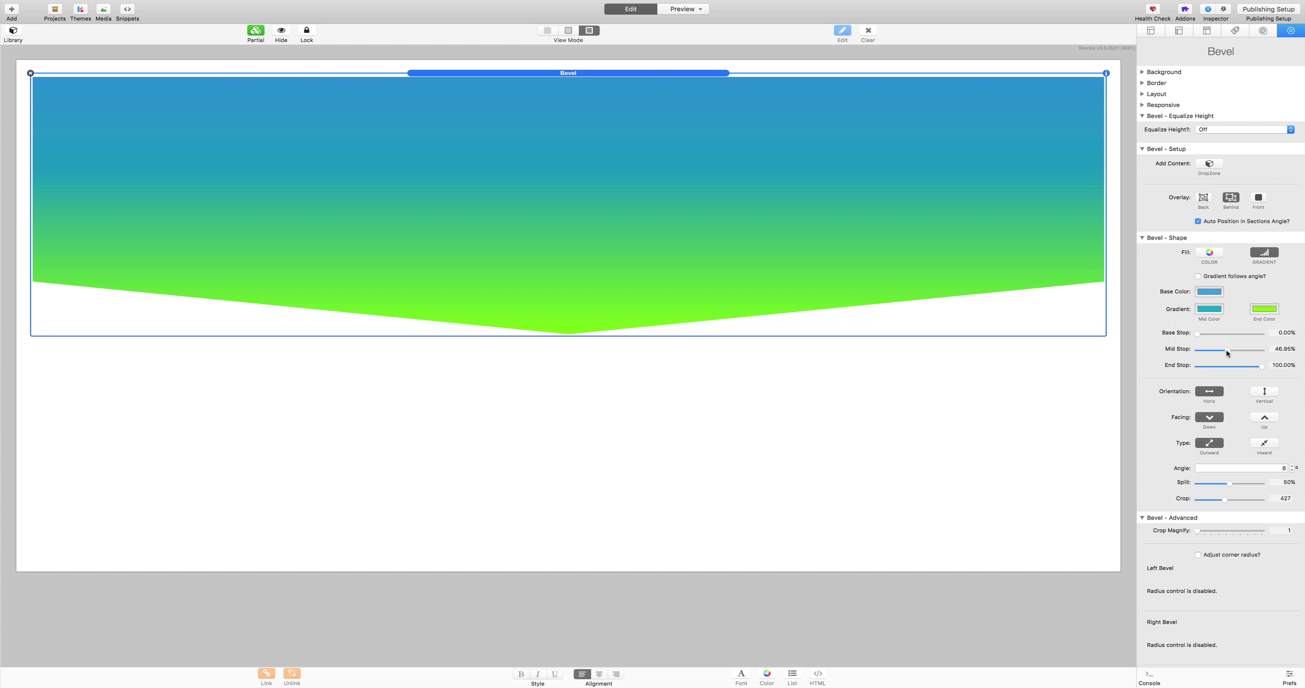
mouse_move(1226, 350)
mouse_down()
mouse_move(1214, 350)
mouse_move(1256, 353)
mouse_move(1205, 353)
mouse_move(1227, 353)
mouse_up()
drag(1198, 333, 1253, 332)
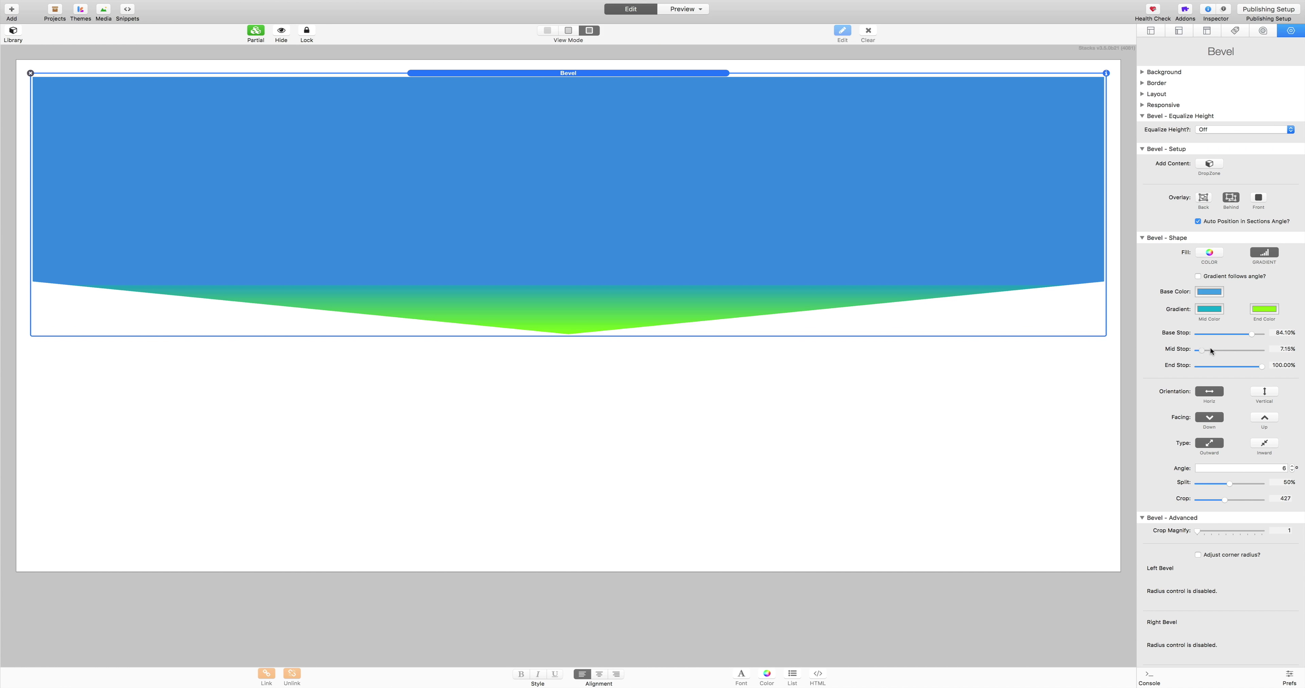
drag(1213, 350, 1252, 345)
drag(1252, 348, 1247, 347)
drag(1252, 333, 1252, 333)
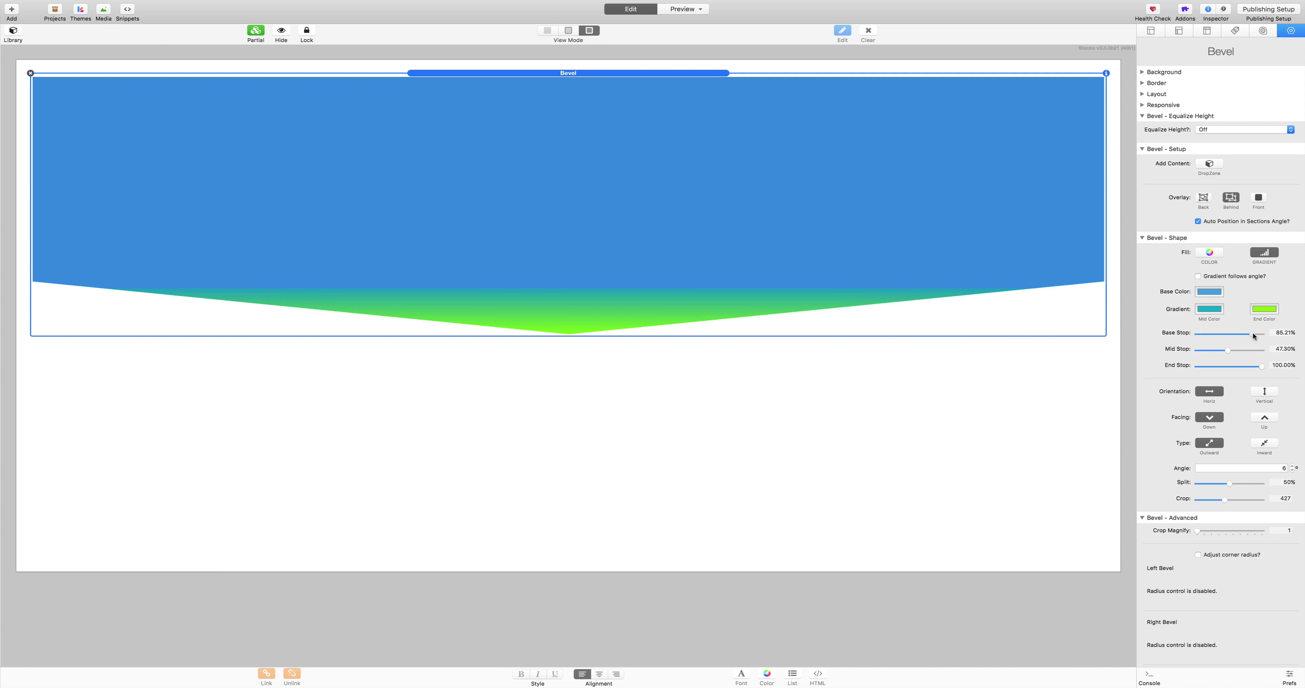
Make the gradient follow the bevel's angle, with the base stop at 0% and the mid stop at about 54%
click(1221, 277)
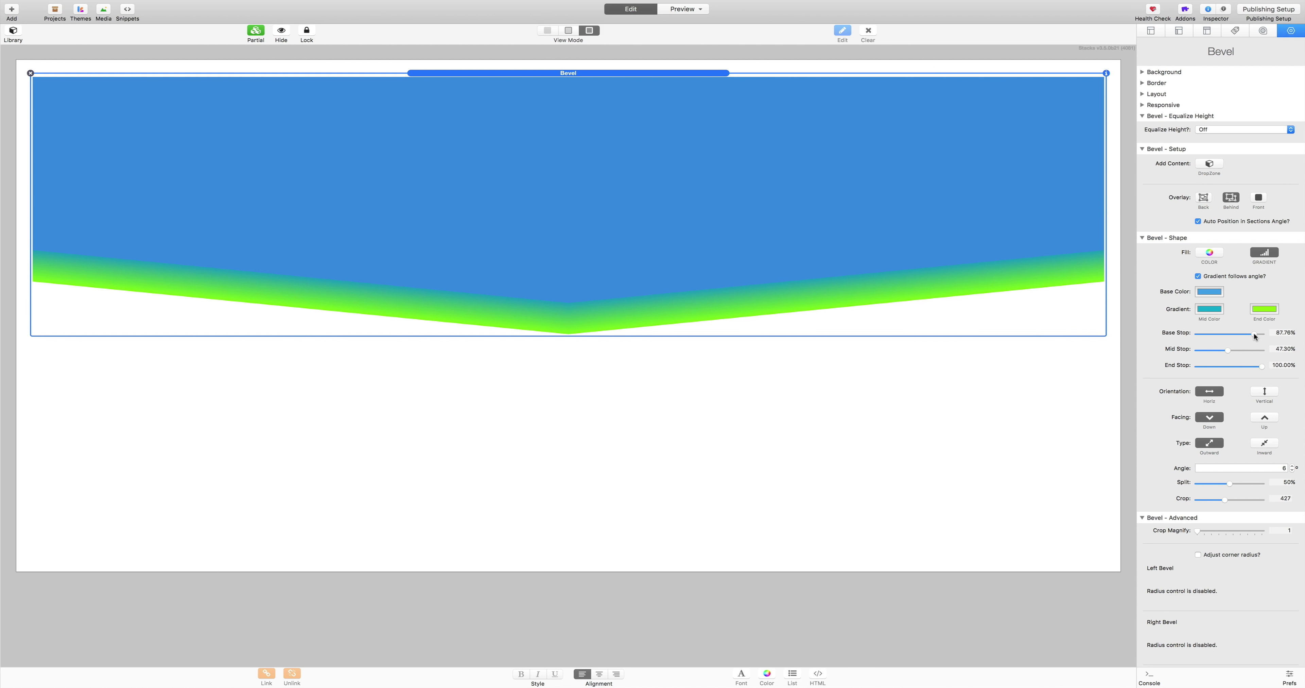
drag(1256, 334, 1260, 334)
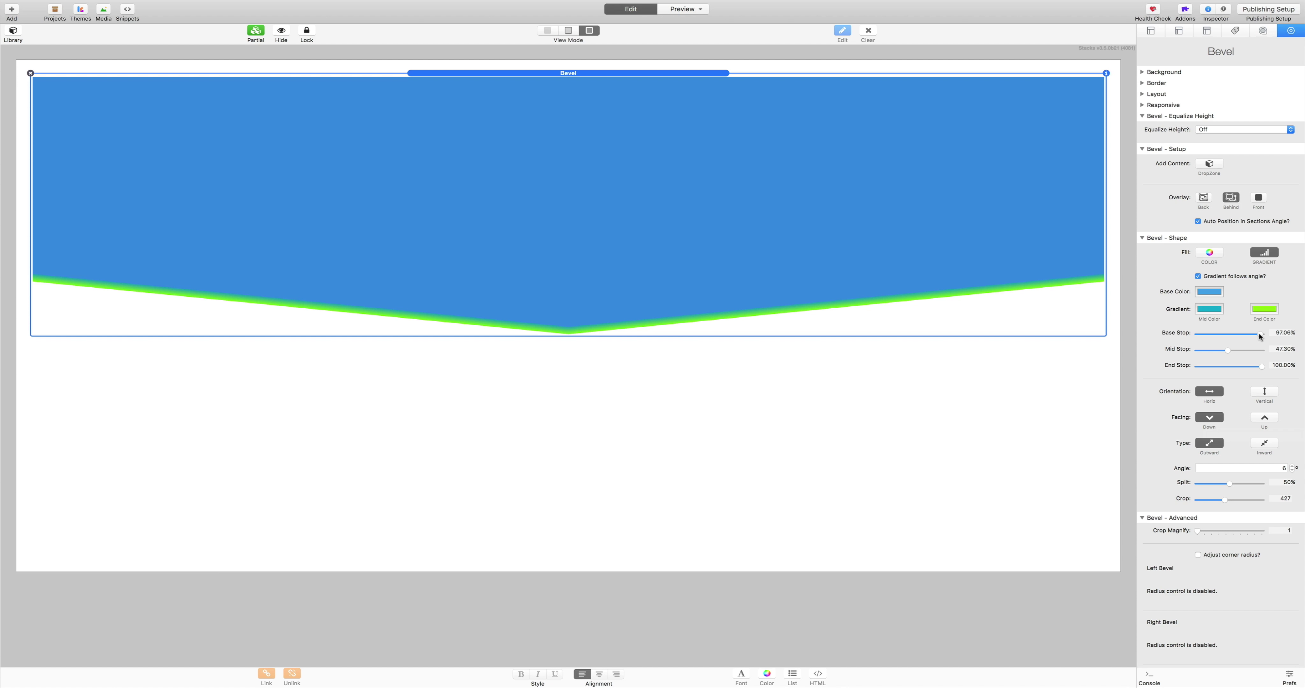
drag(1260, 337, 1261, 336)
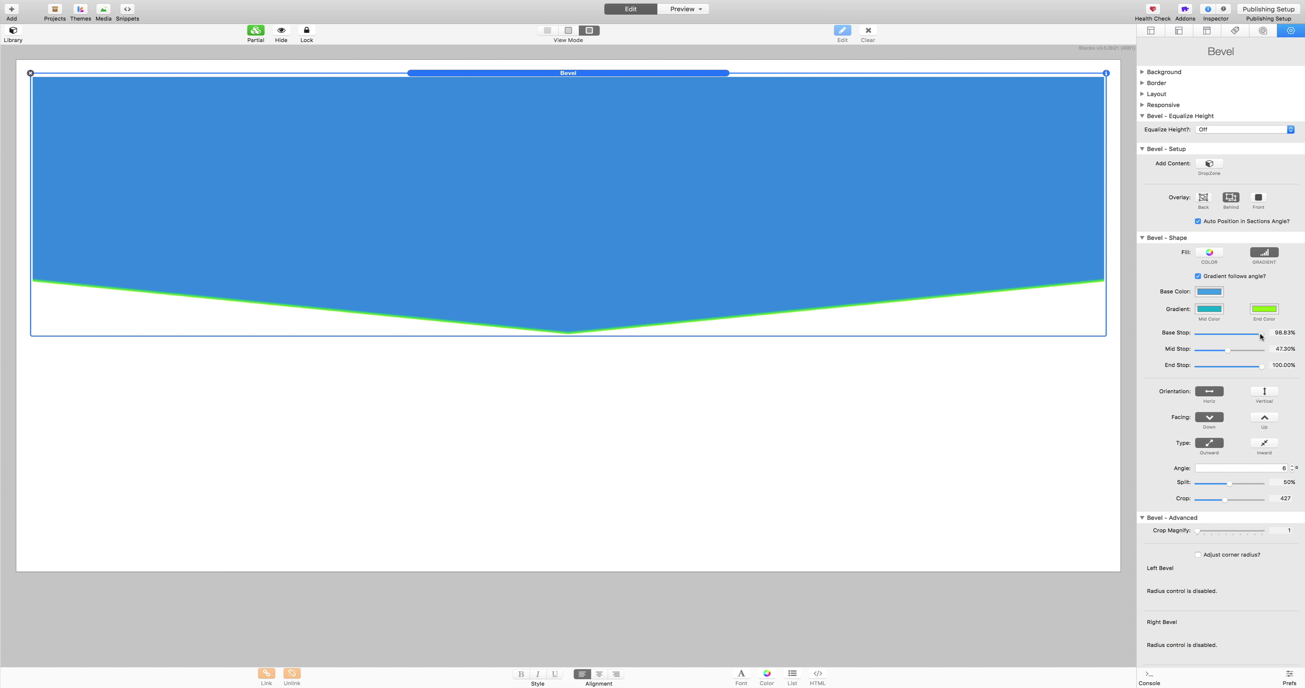
drag(1260, 336, 1232, 351)
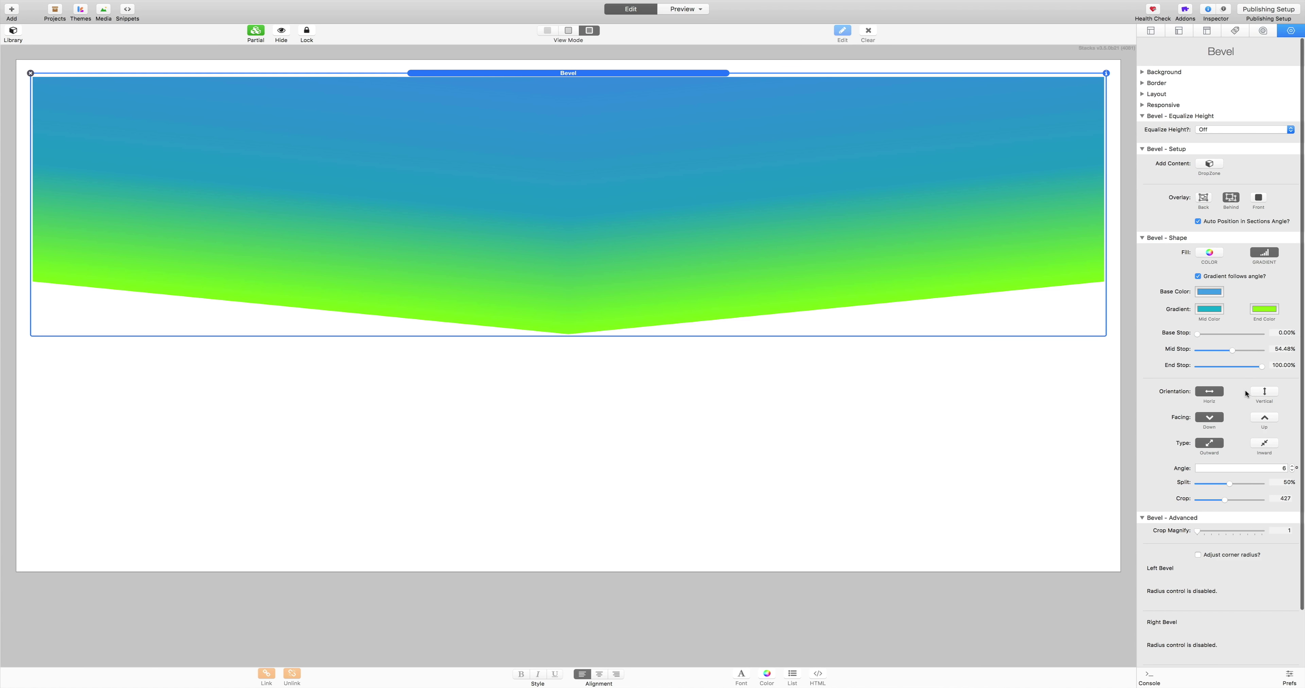
Turn off the gradient's following of the angle and shift the bevel's split to 100%, ending at 72%
scroll(1245, 392, down, 1)
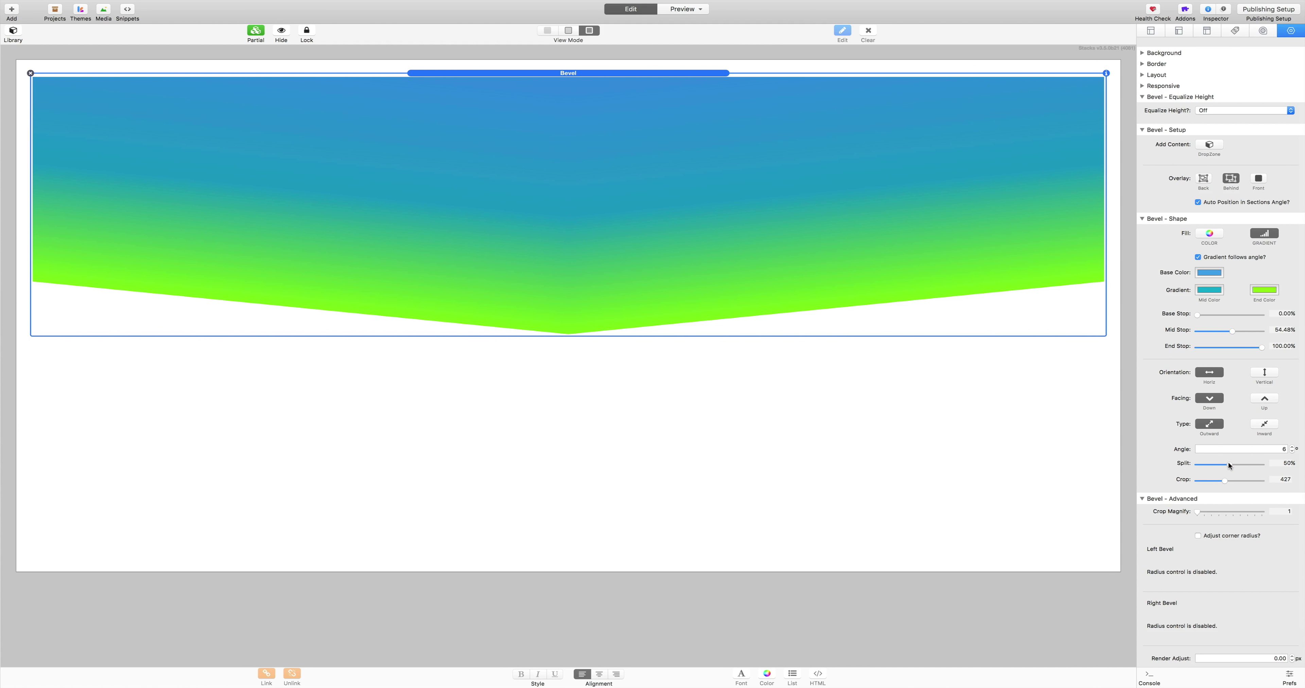
drag(1229, 463, 1264, 465)
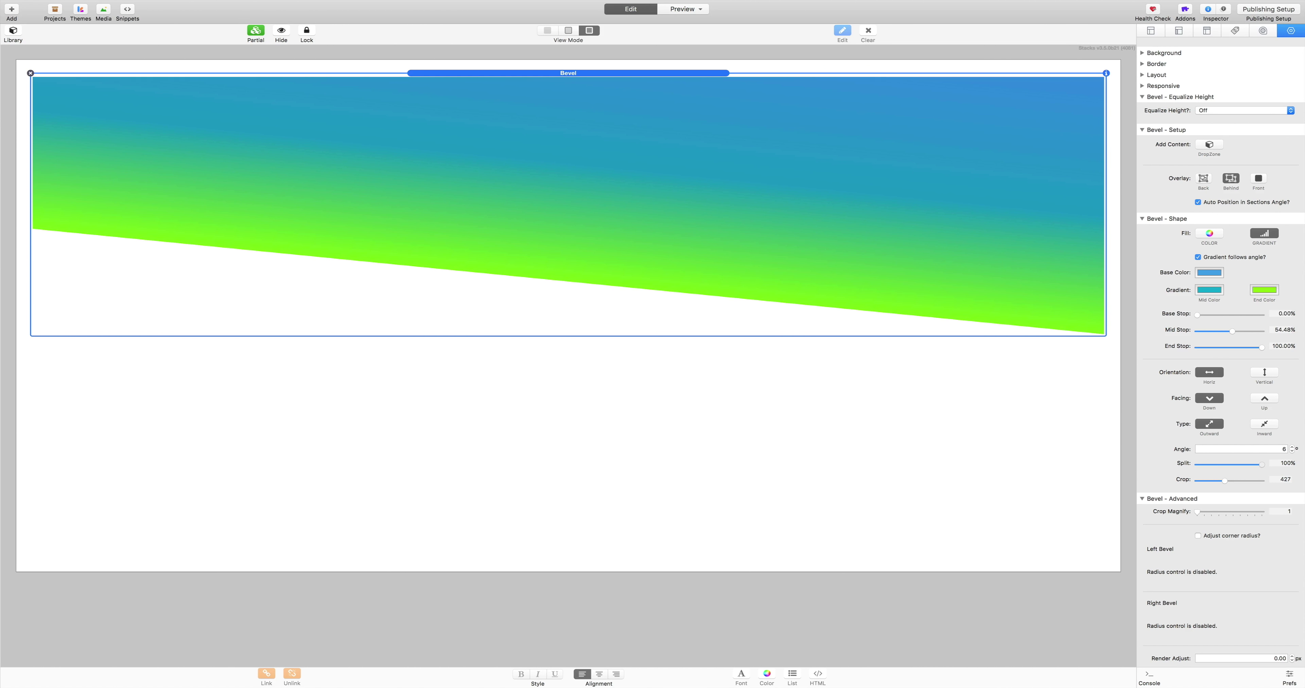
click(1253, 257)
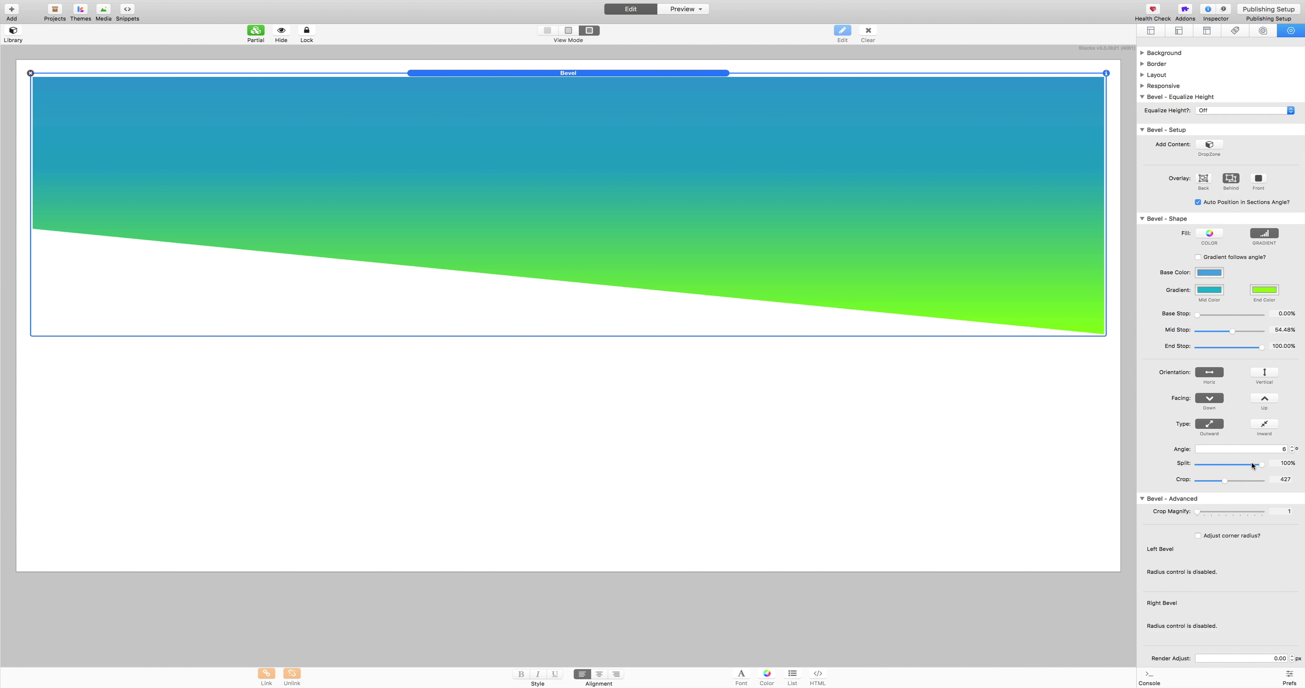
drag(1259, 464, 1239, 464)
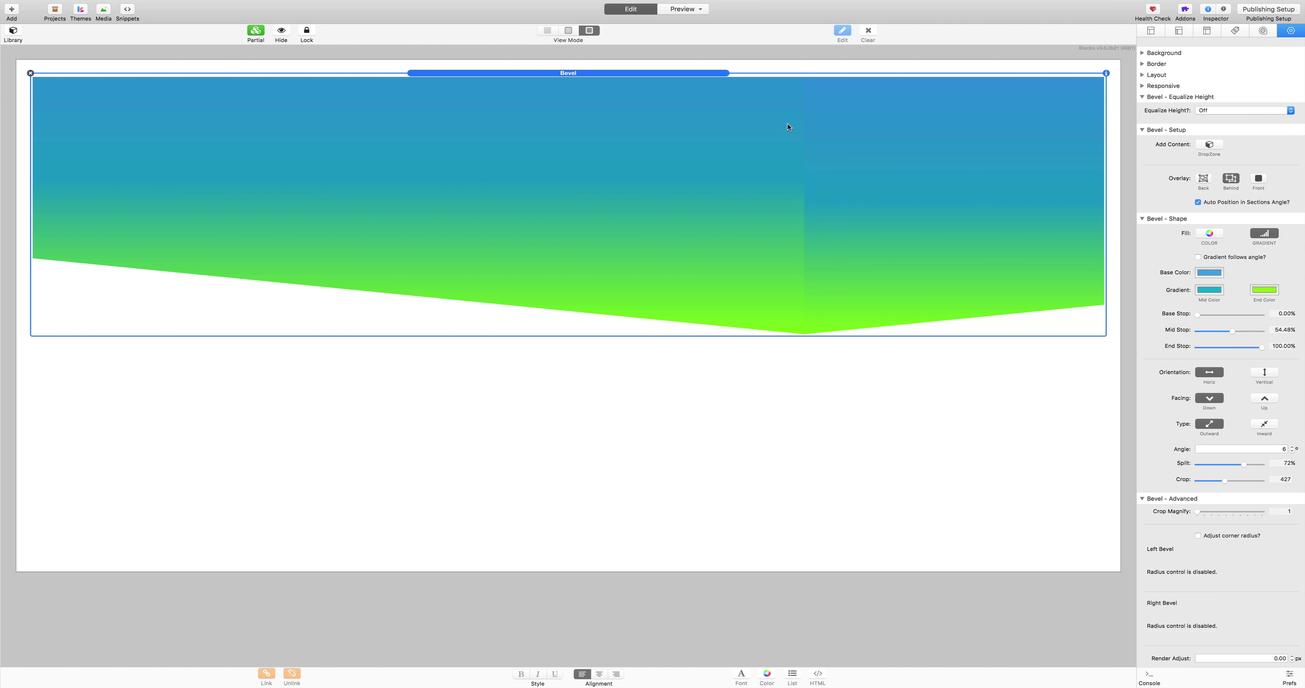
Let the gradient follow the angle and set the base stop to about 86% and the mid stop to about 36%
click(1217, 261)
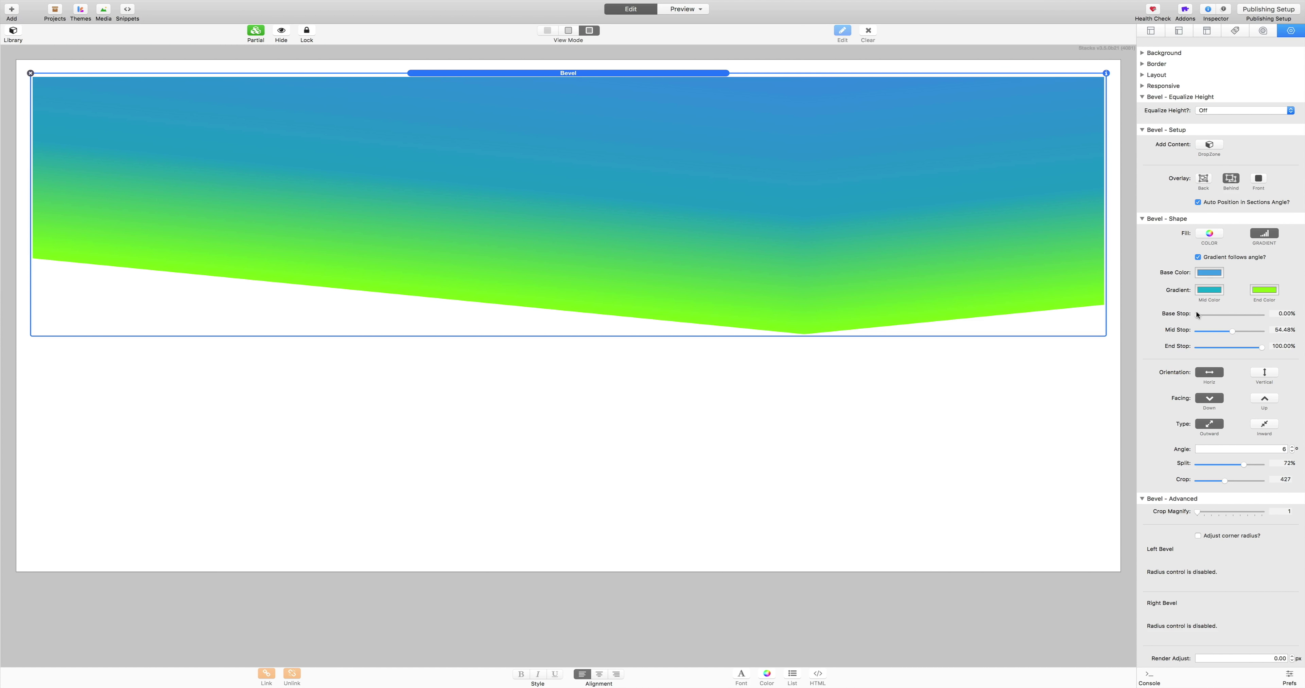
drag(1196, 313, 1220, 331)
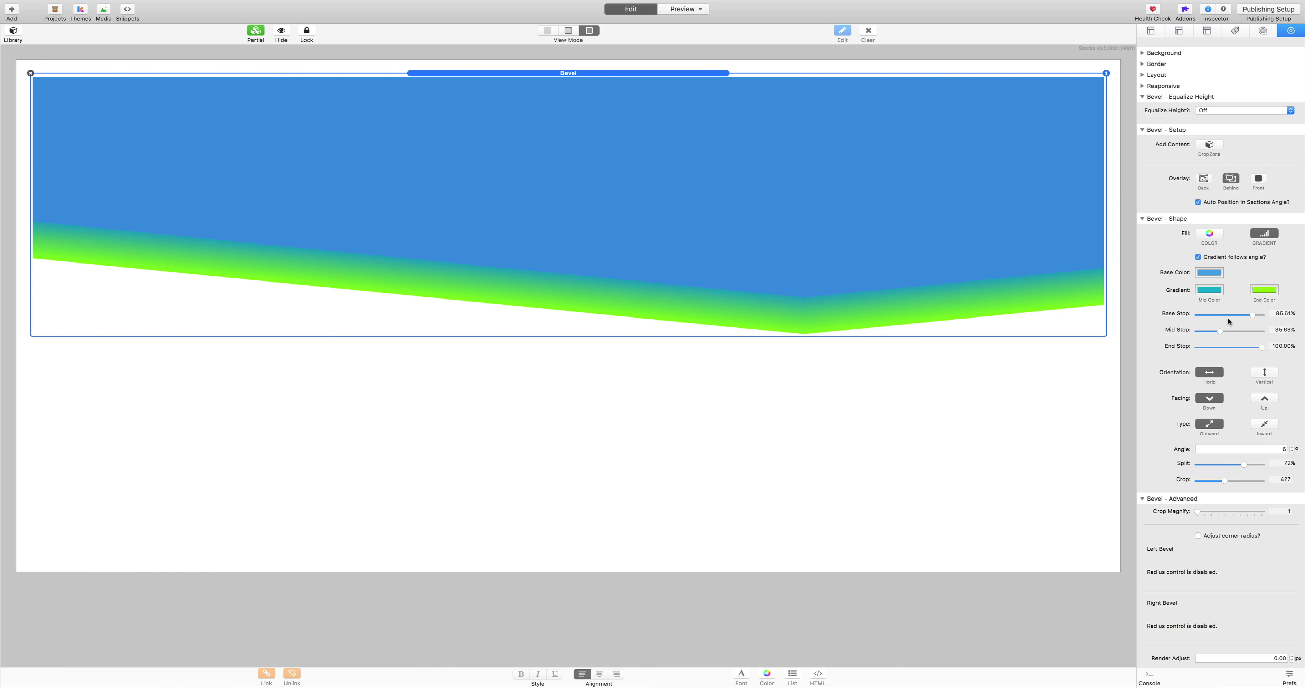
Change the bevel's orientation to vertical and set its top padding to 17 percent
scroll(1229, 351, down, 3)
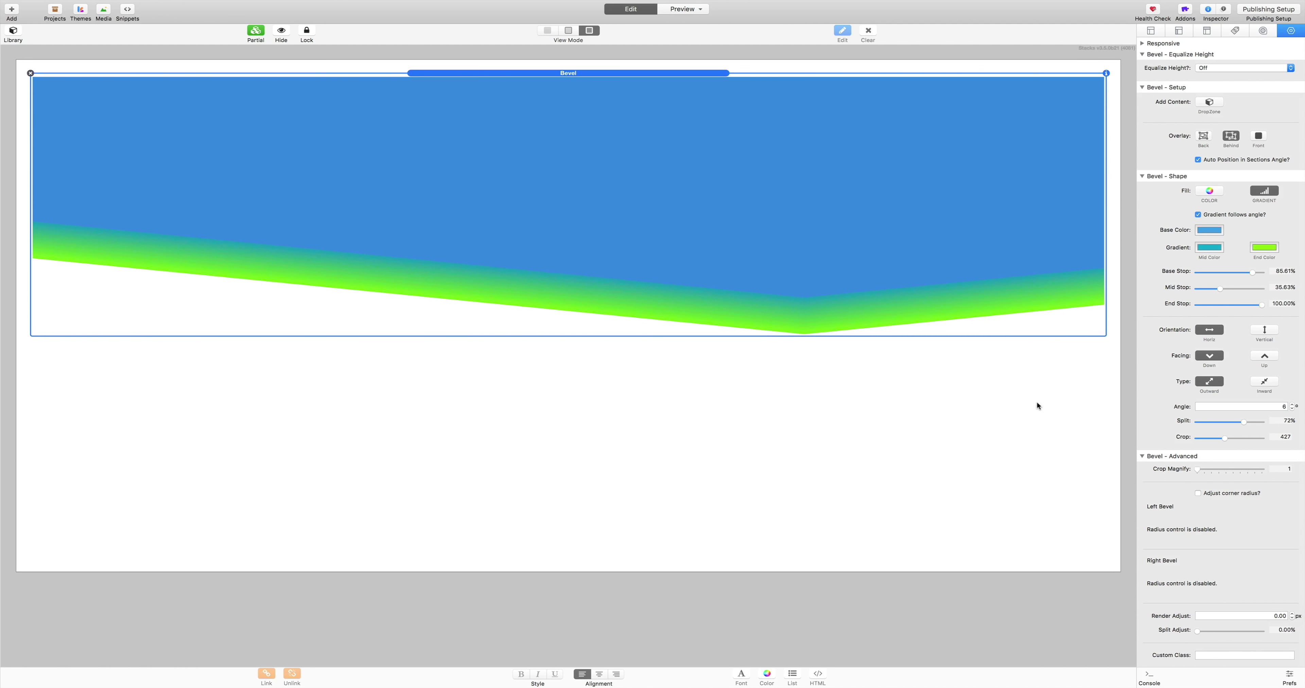
click(1264, 330)
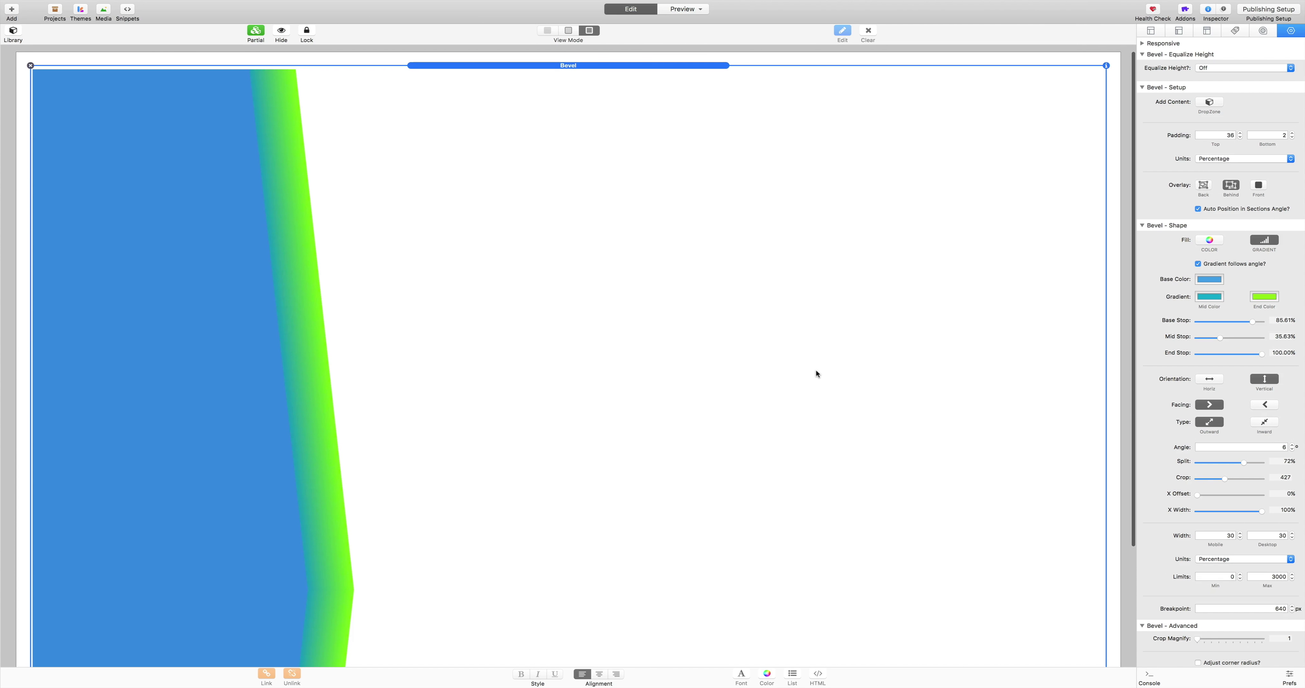
click(1240, 137)
drag(1241, 138, 1241, 137)
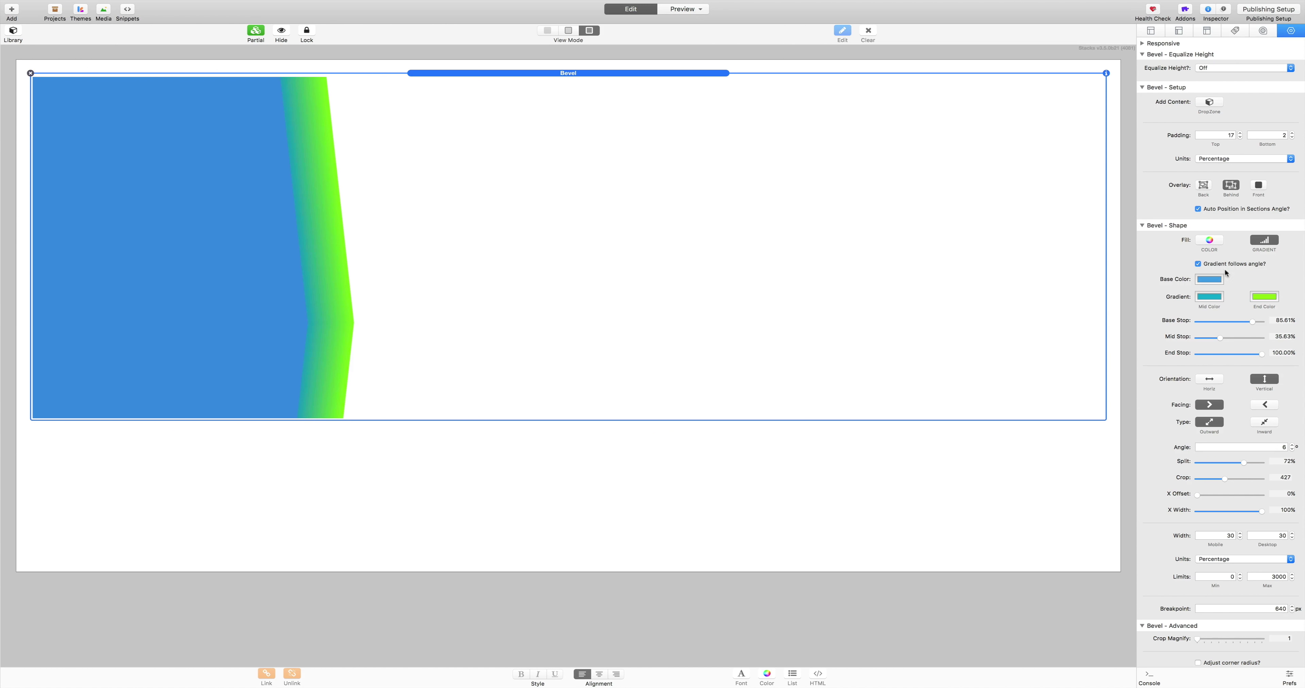
Set the vertical bevel's split to 50%
scroll(1229, 541, down, 2)
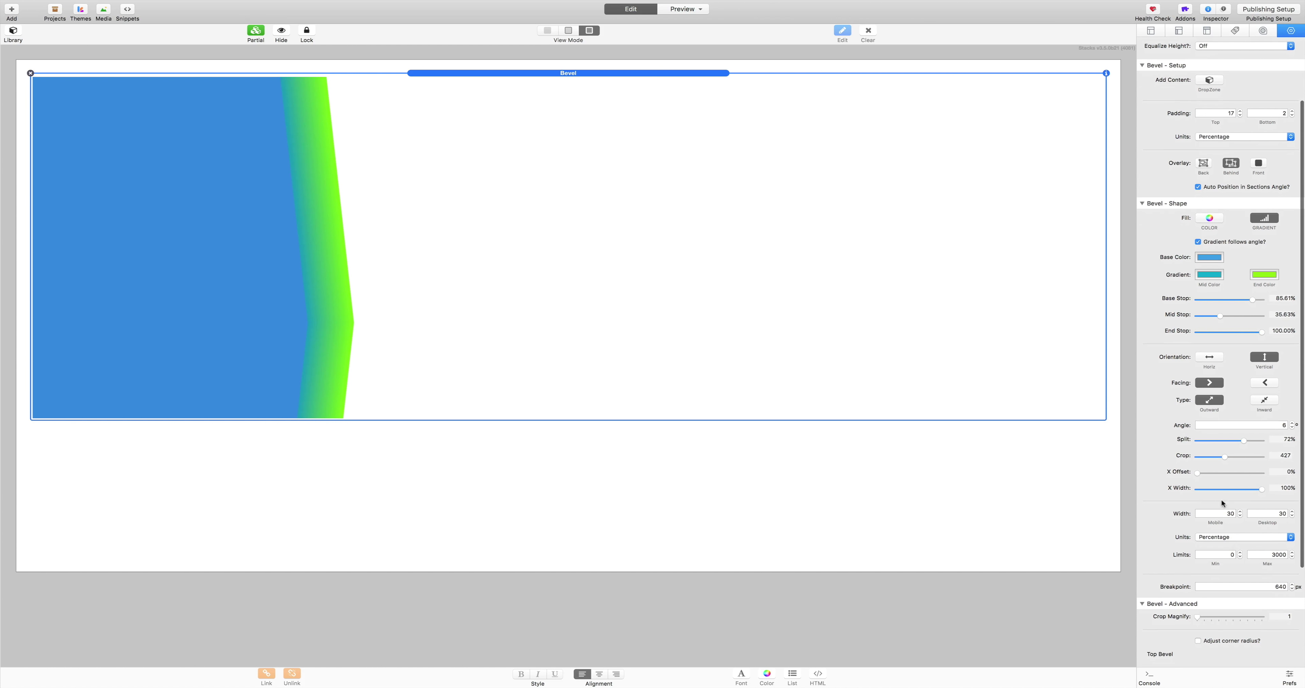
click(1285, 441)
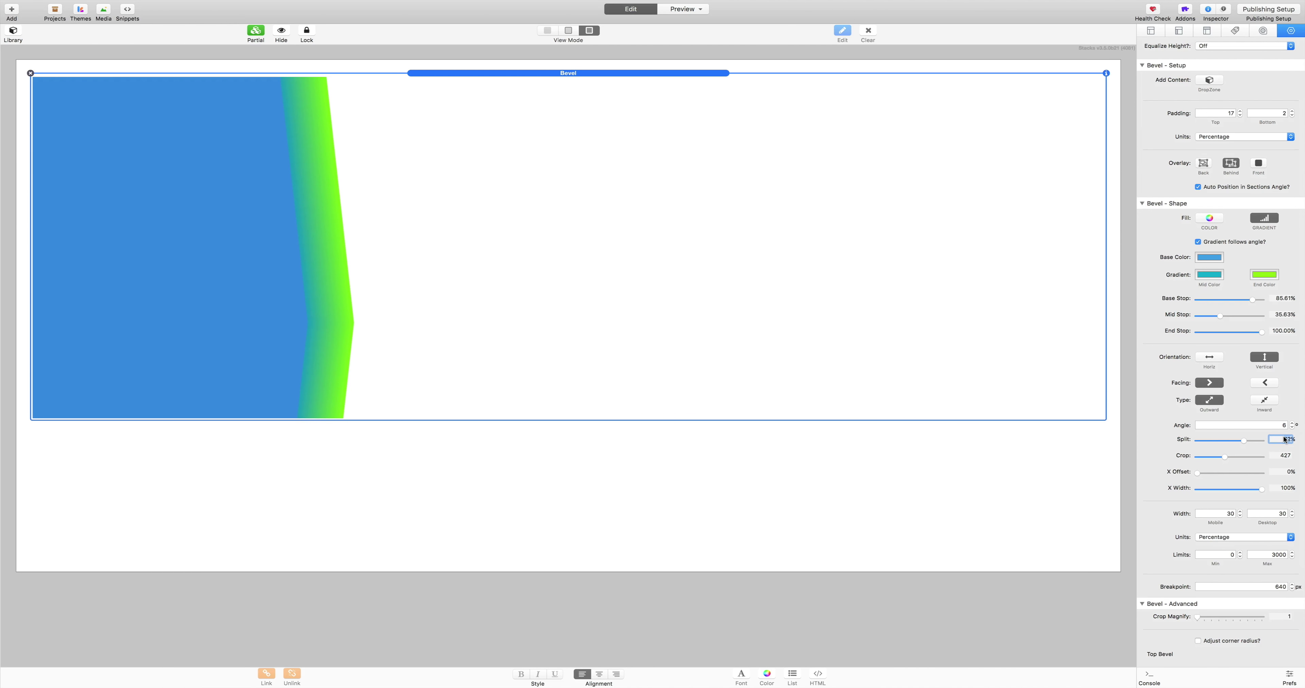
text(50)
key(Return)
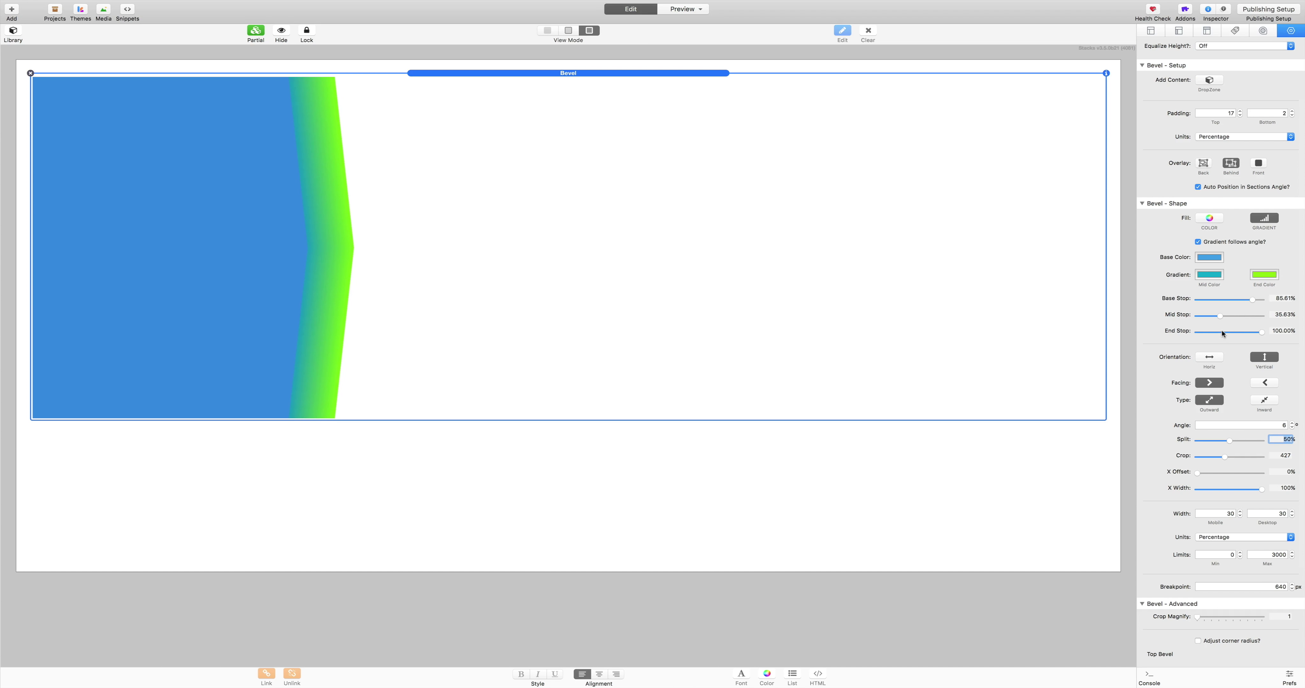
Set the gradient's mid stop to about 40% and base stop to 0%, and the bevel's angle to 15°
drag(1219, 315, 1232, 316)
drag(1255, 310, 1161, 313)
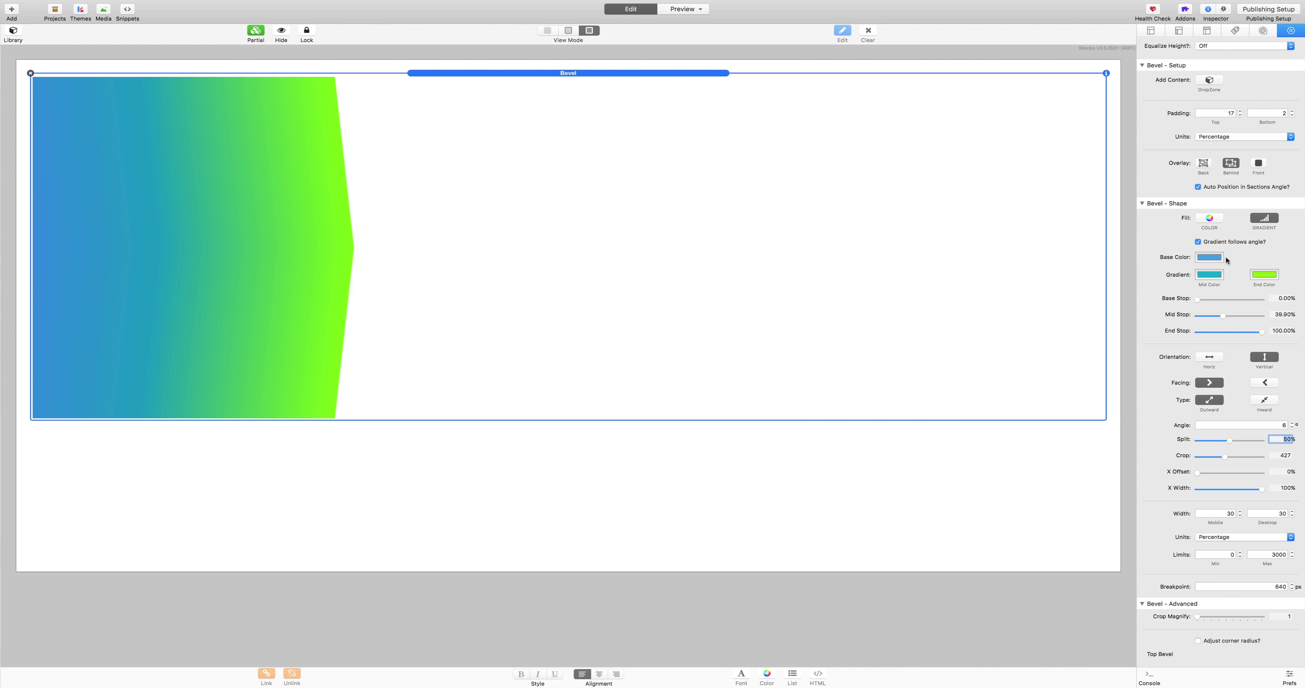
click(1270, 423)
key(Return)
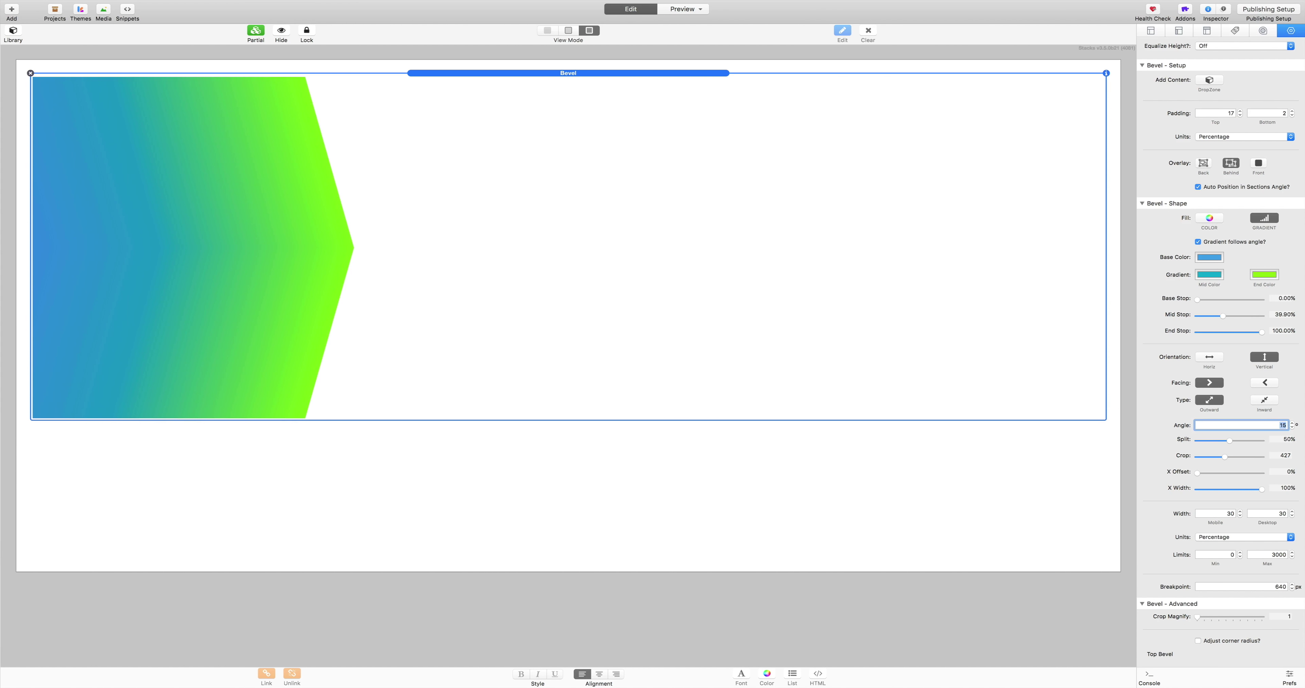
Set the base stop to about 51% and toggle whether the gradient follows the angle to compare both looks, leaving it enabled
click(1221, 243)
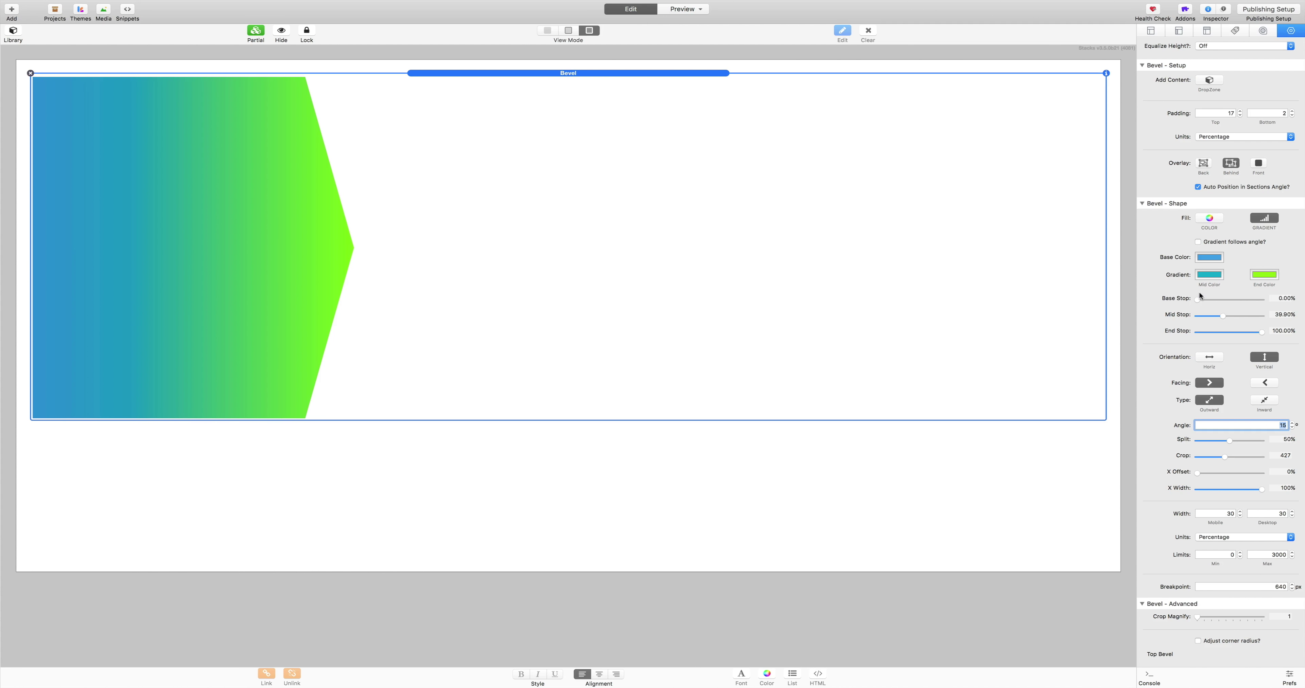
drag(1197, 302, 1230, 302)
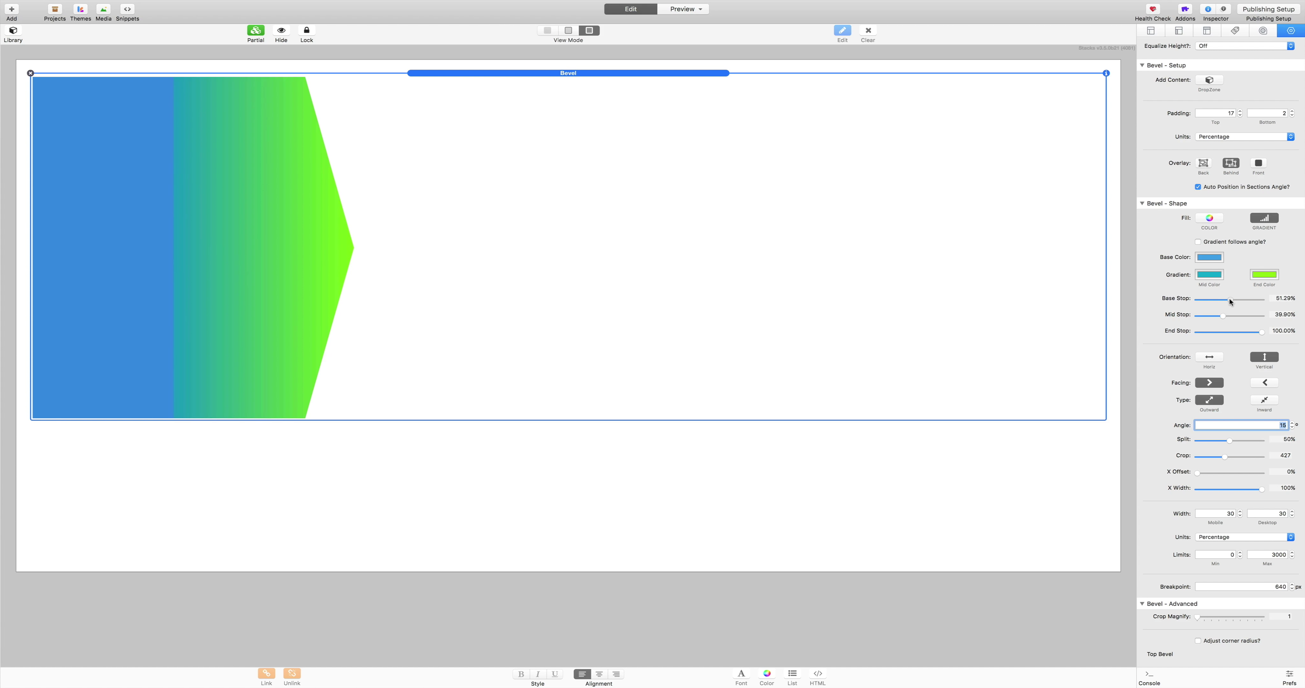
click(1217, 246)
click(1217, 246)
click(1217, 246)
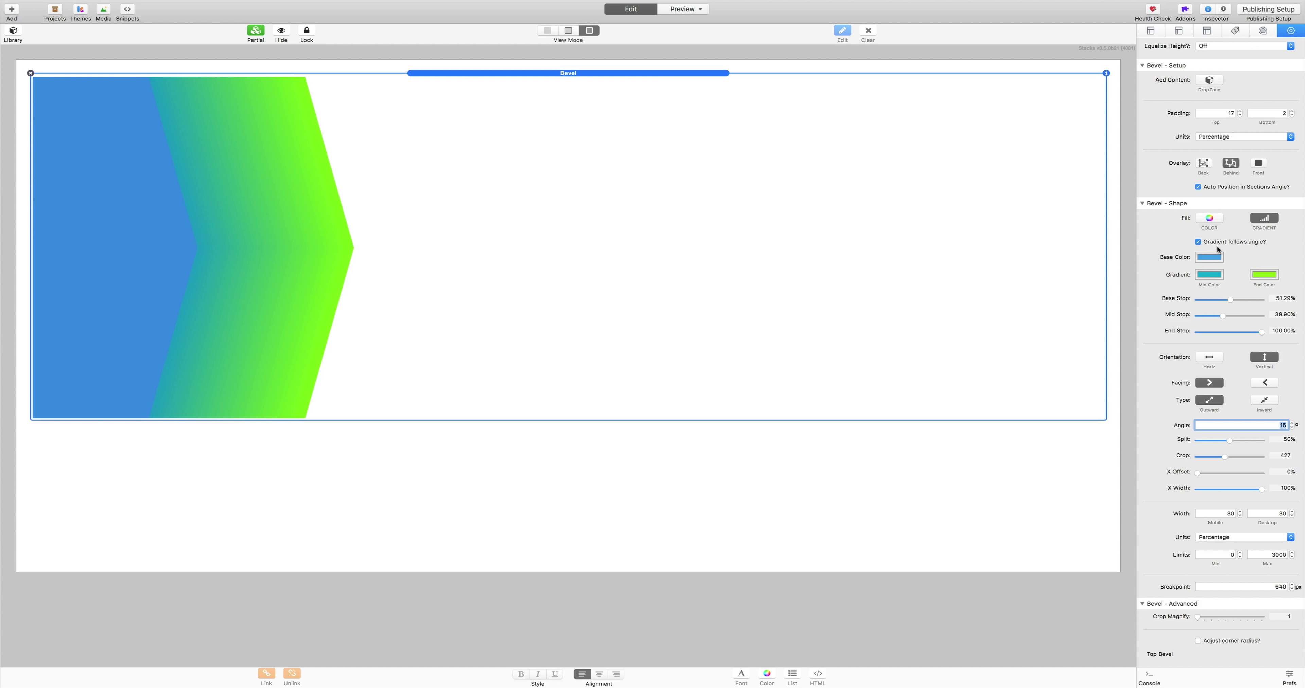
Return the bevel to horizontal orientation and reduce its crop to 199
scroll(1222, 356, down, 3)
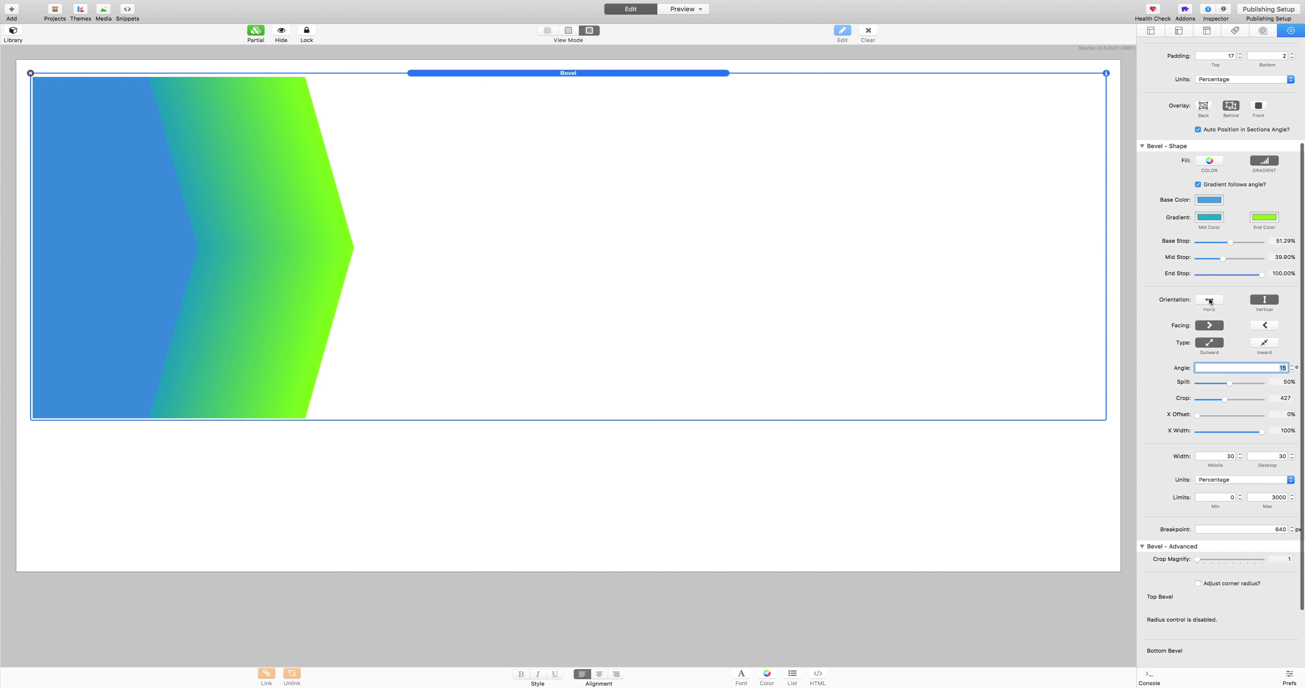
click(1209, 299)
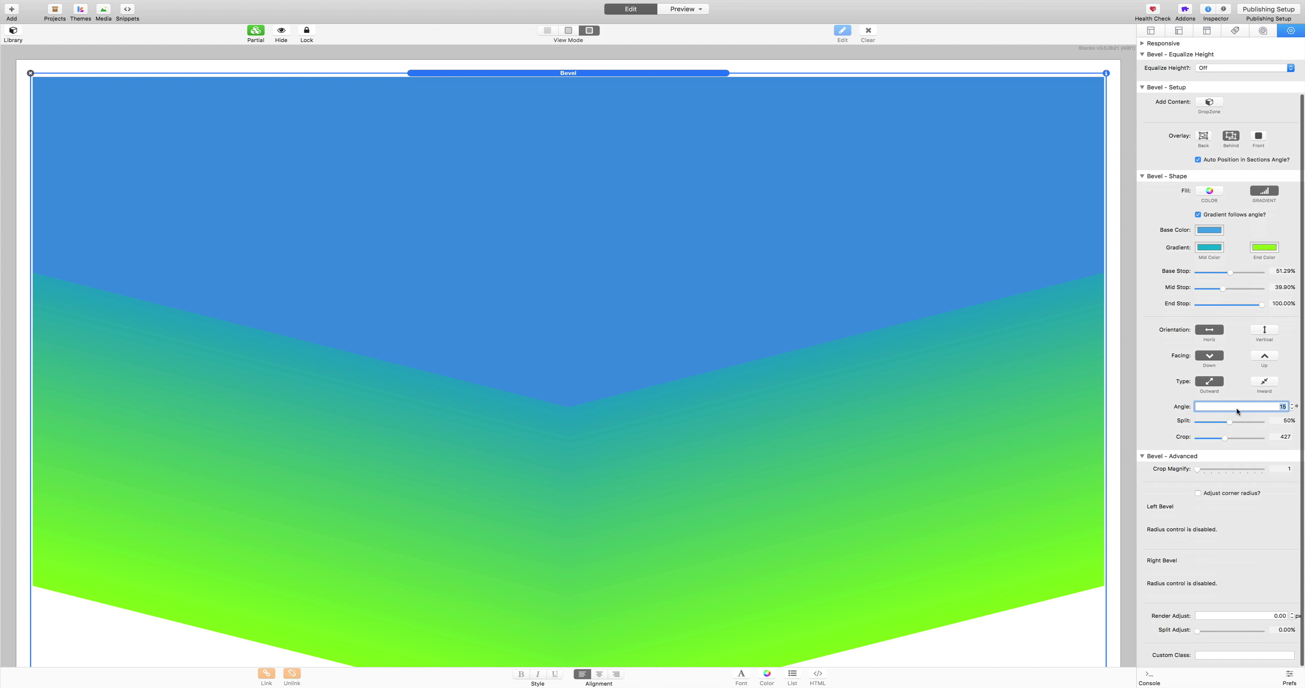
drag(1230, 440, 1210, 444)
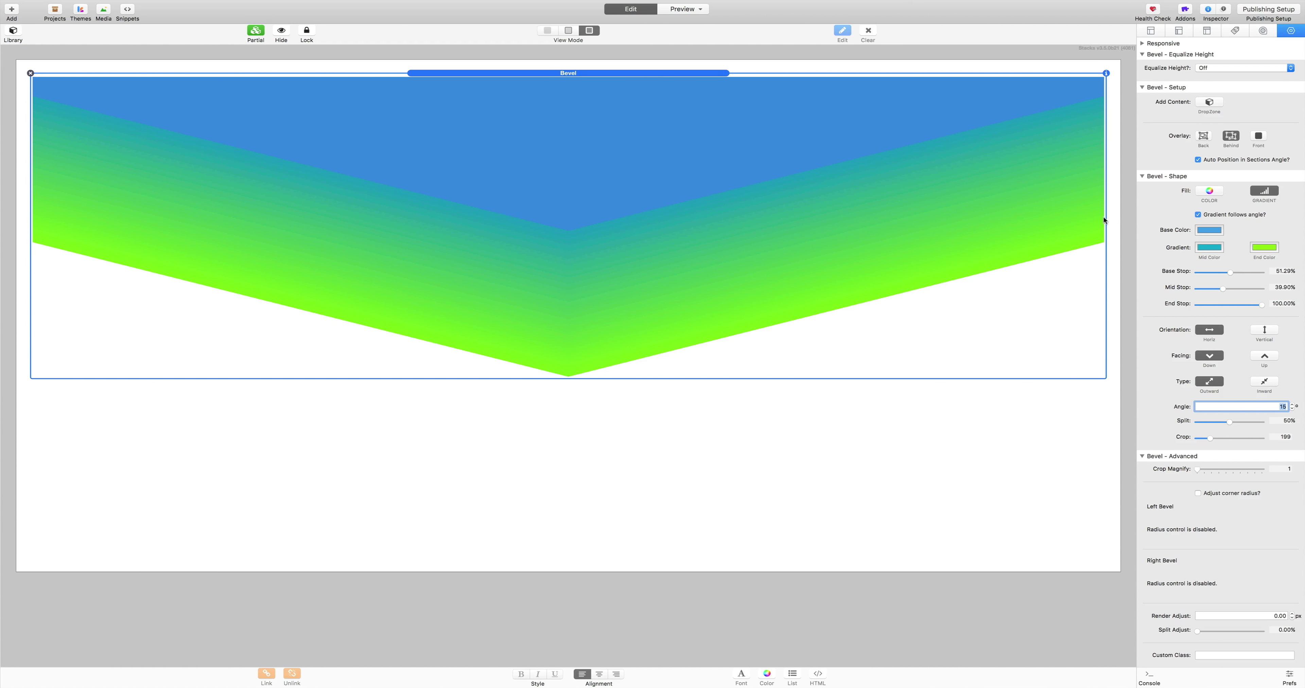
Set the gradient's base stop to about 22%, mid stop to about 45% and end stop to about 38%
drag(1225, 287, 1221, 315)
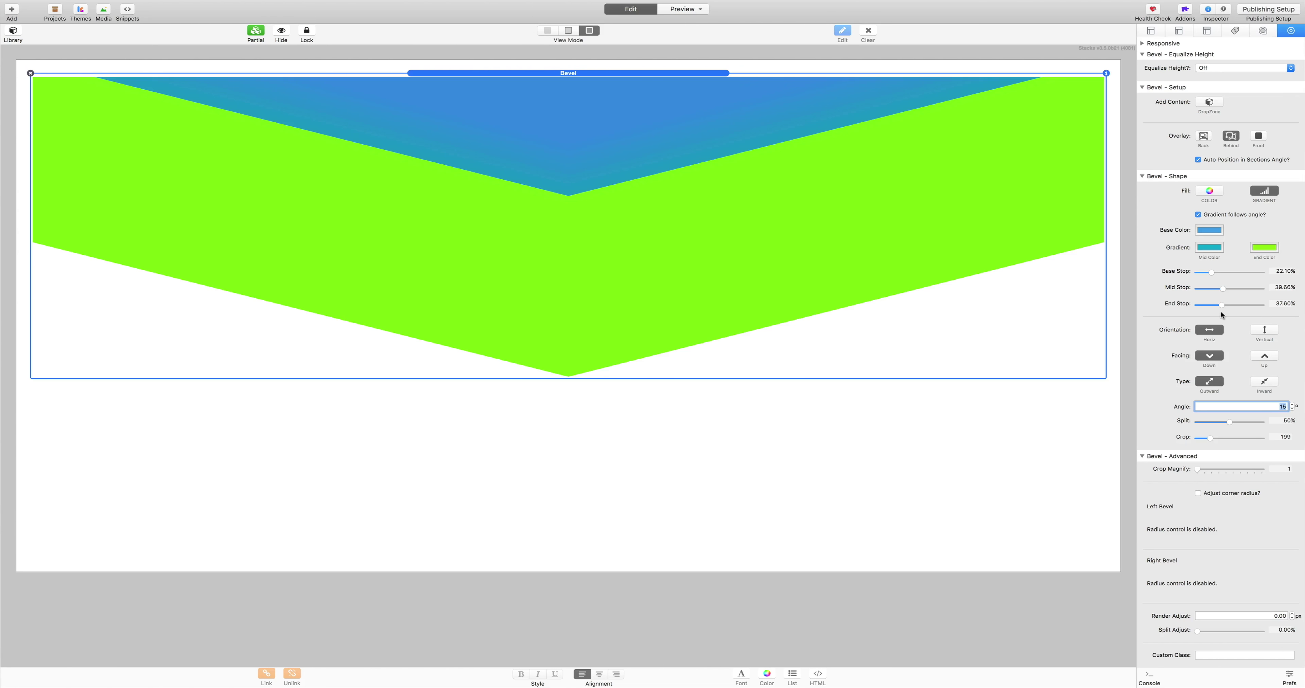
drag(1222, 288, 1228, 291)
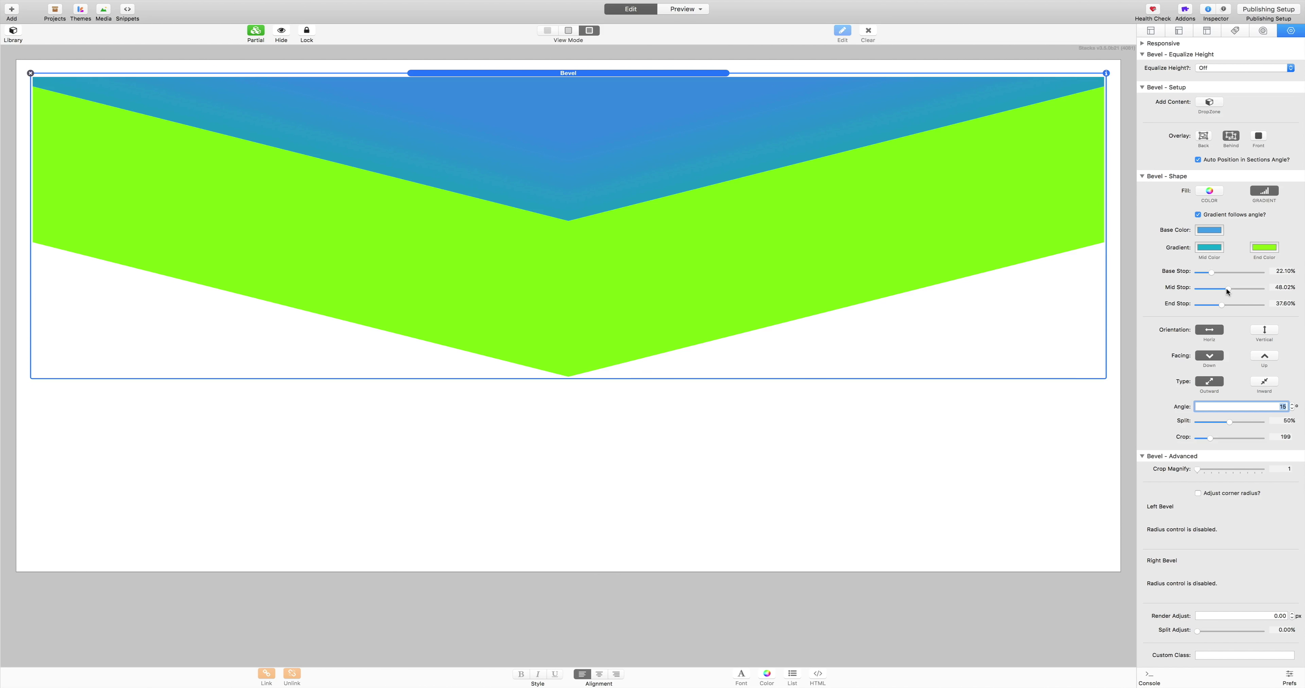
drag(1227, 291, 1225, 291)
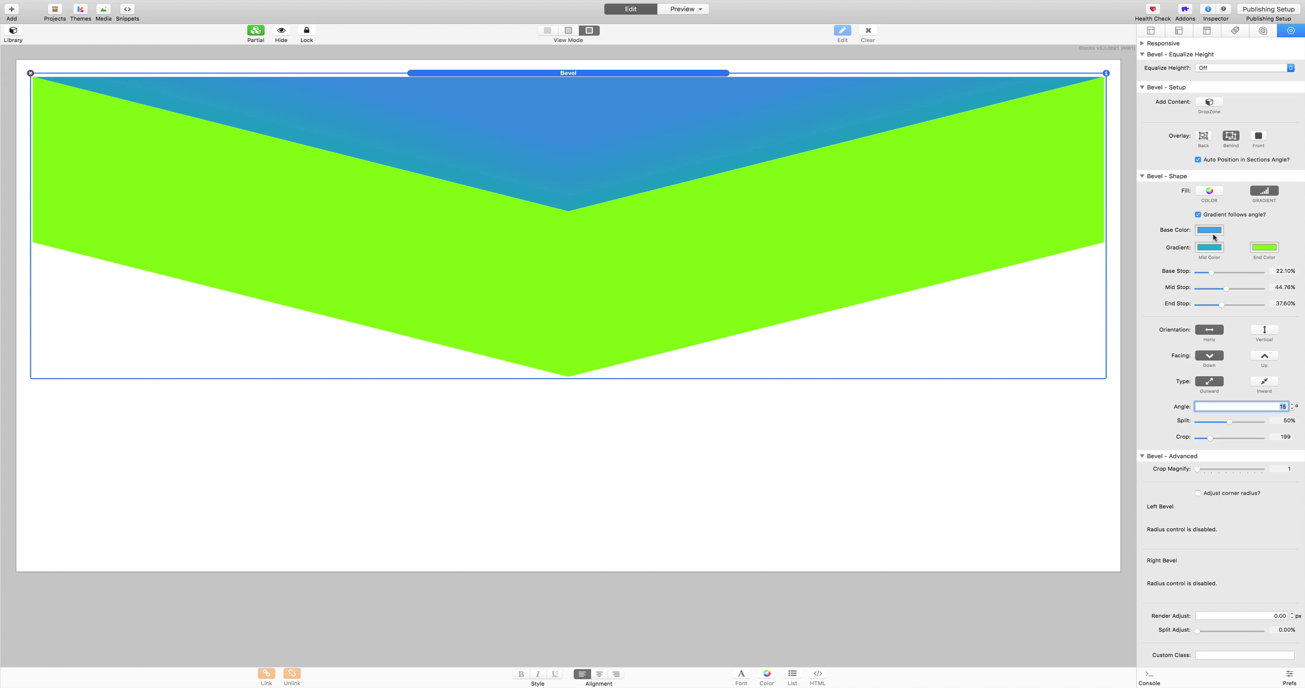
Change the gradient's base color to white (FFFFFF) and set the base stop to 45%
click(1211, 230)
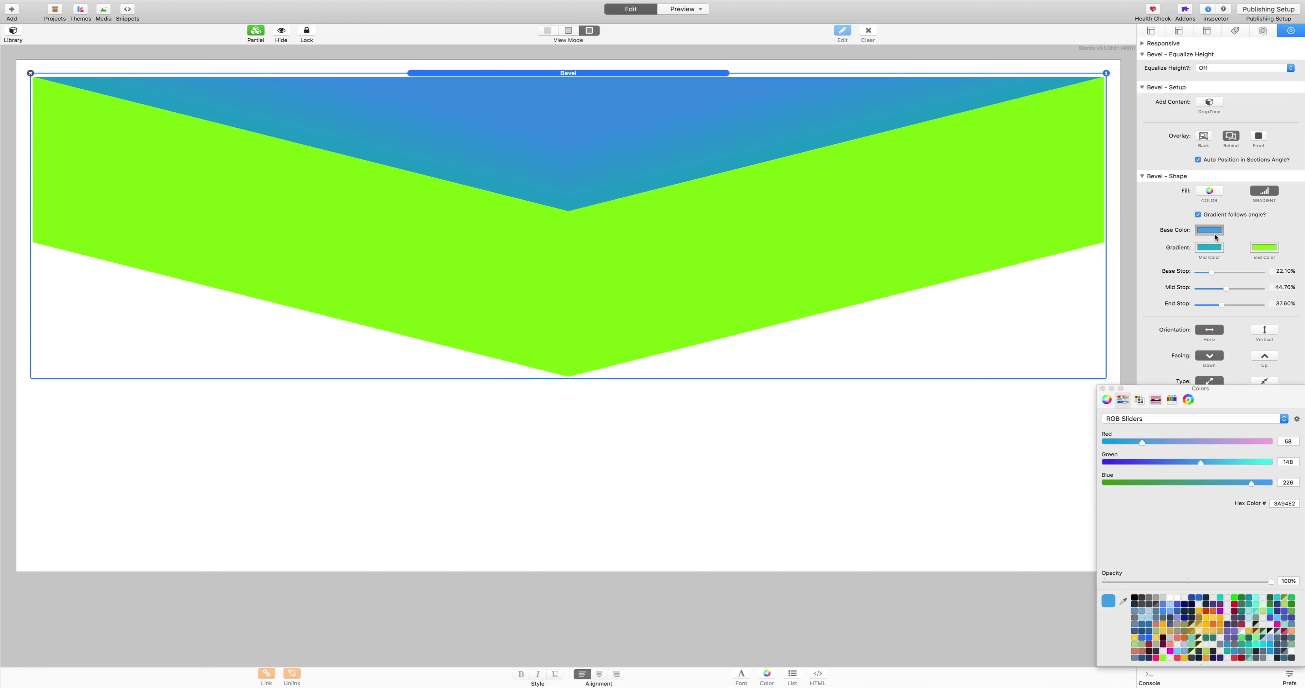
click(1176, 598)
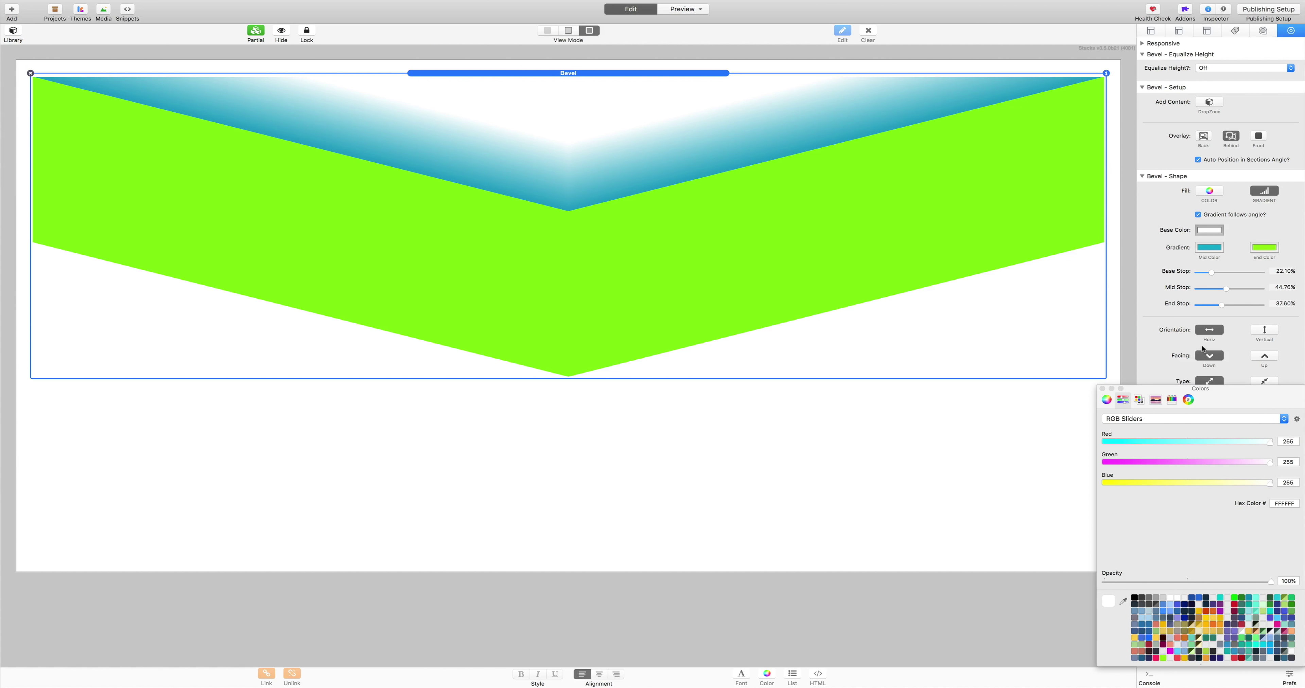
drag(1210, 271, 1226, 273)
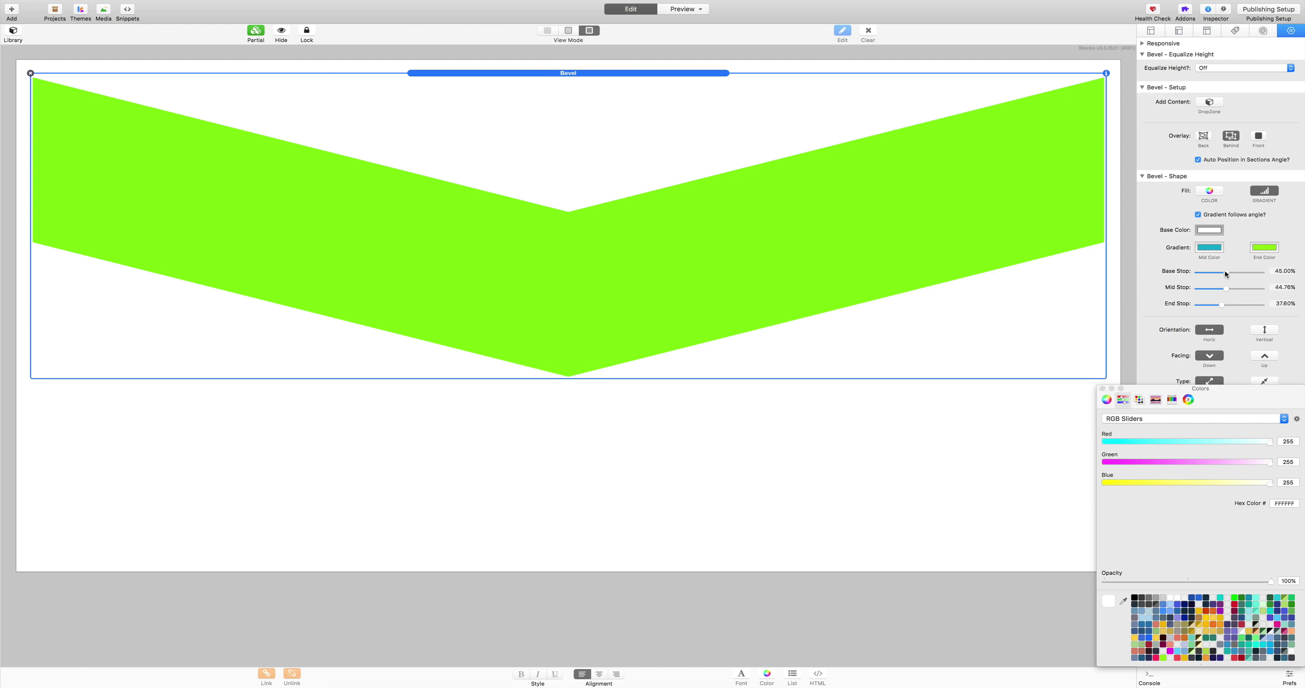
Set the base stop to 0% and change the base color to blue (4099FF)
drag(1226, 274, 1171, 284)
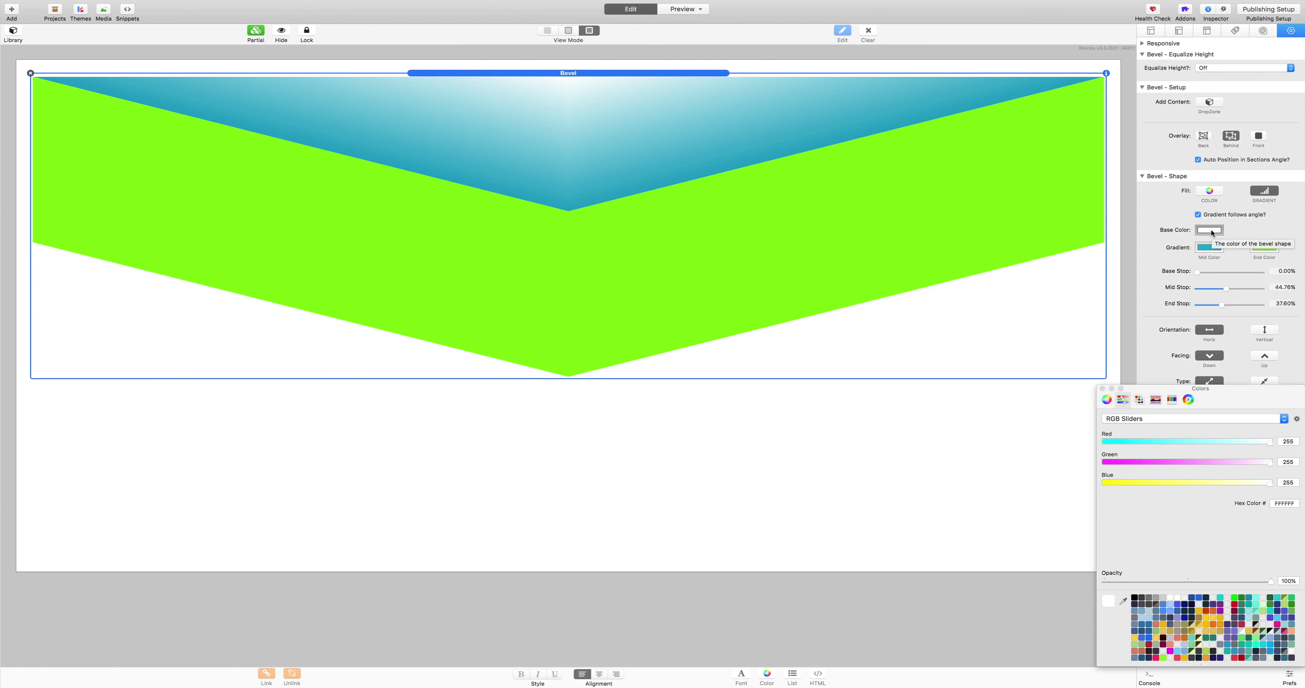
drag(1164, 615, 1215, 235)
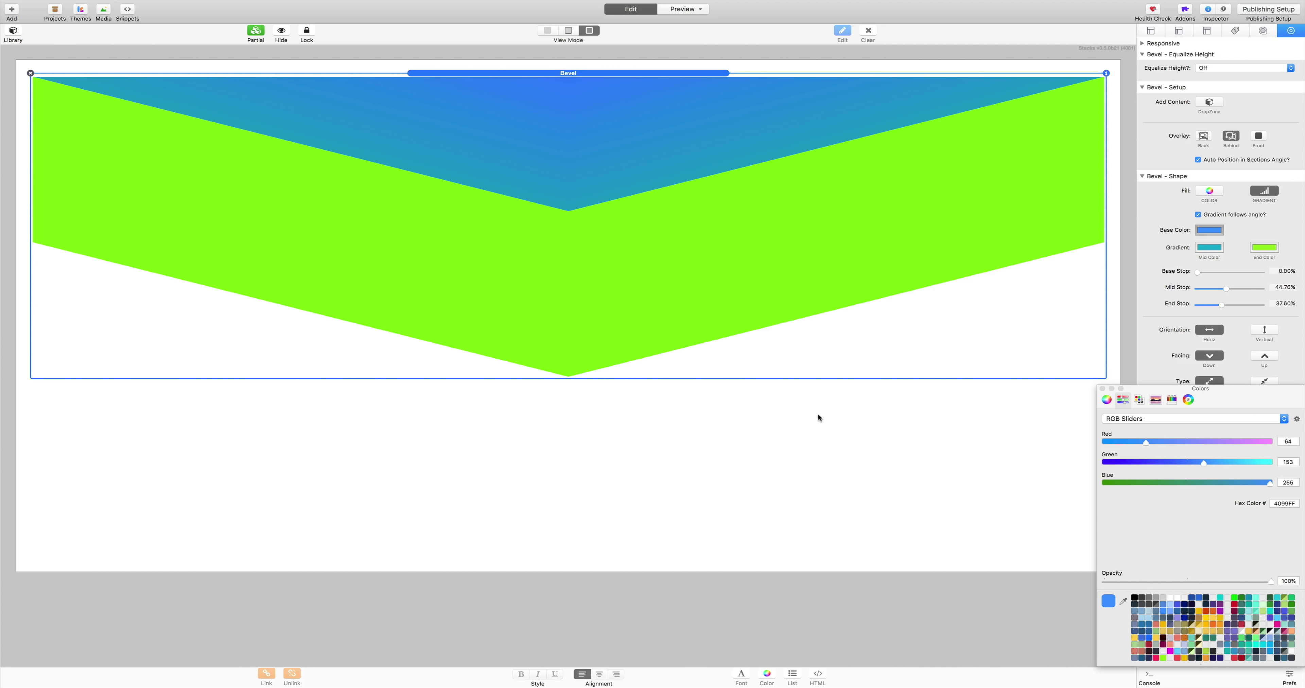
Switch the bevel type to inward and set its base stop to about 1%, mid stop to about 16% and end stop to about 39%
click(1102, 389)
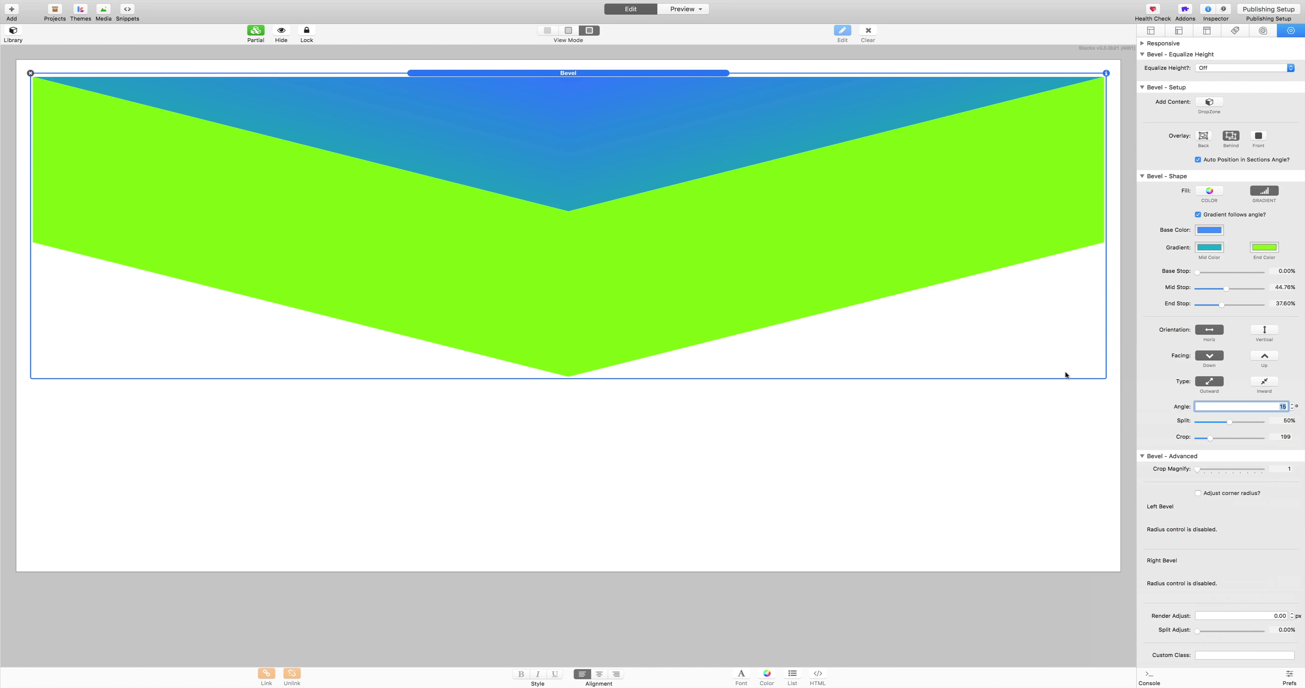
click(1272, 384)
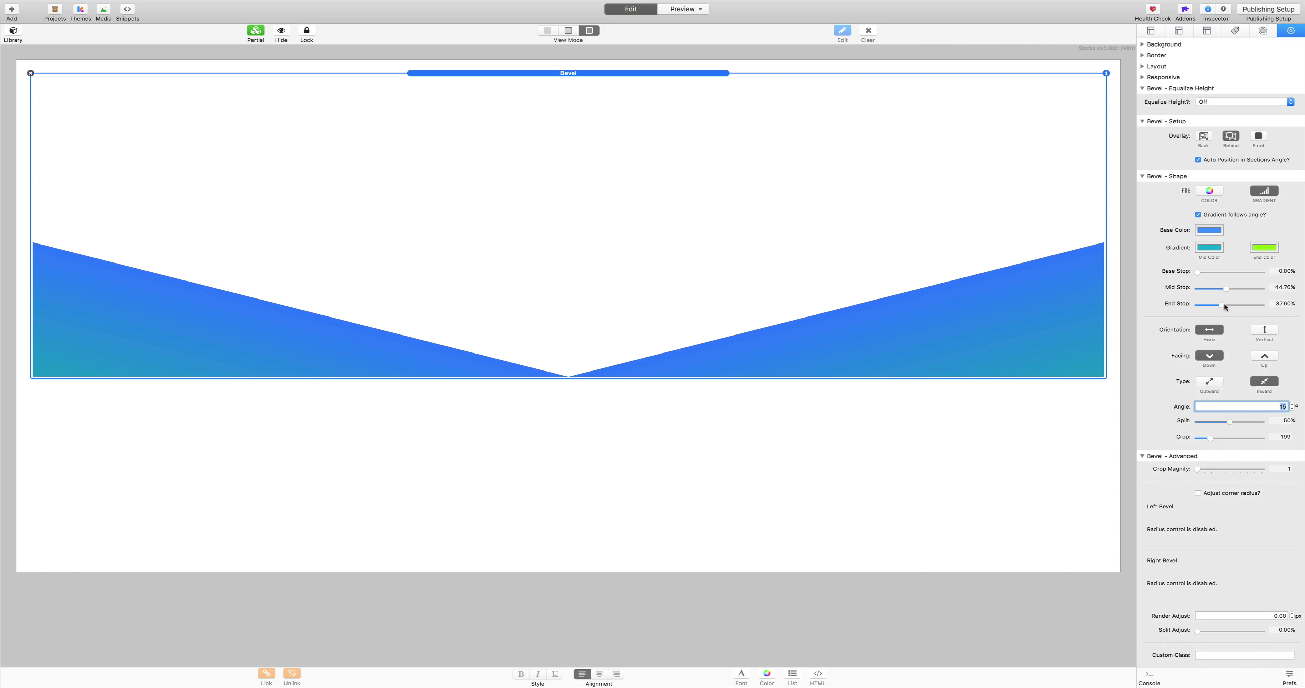
drag(1222, 305, 1197, 270)
drag(1262, 307, 1164, 309)
drag(1257, 290, 1208, 288)
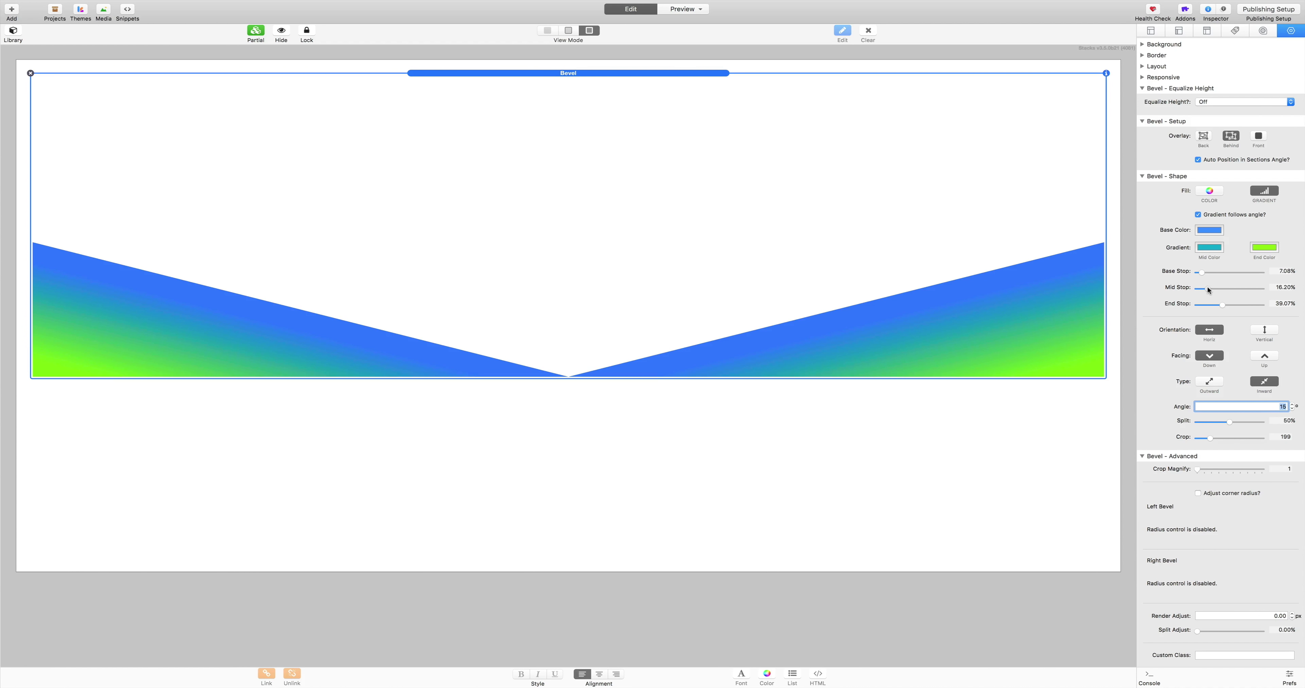
drag(1196, 273, 1191, 274)
Stop the gradient from following the angle and flip the bevel to face up
click(1208, 216)
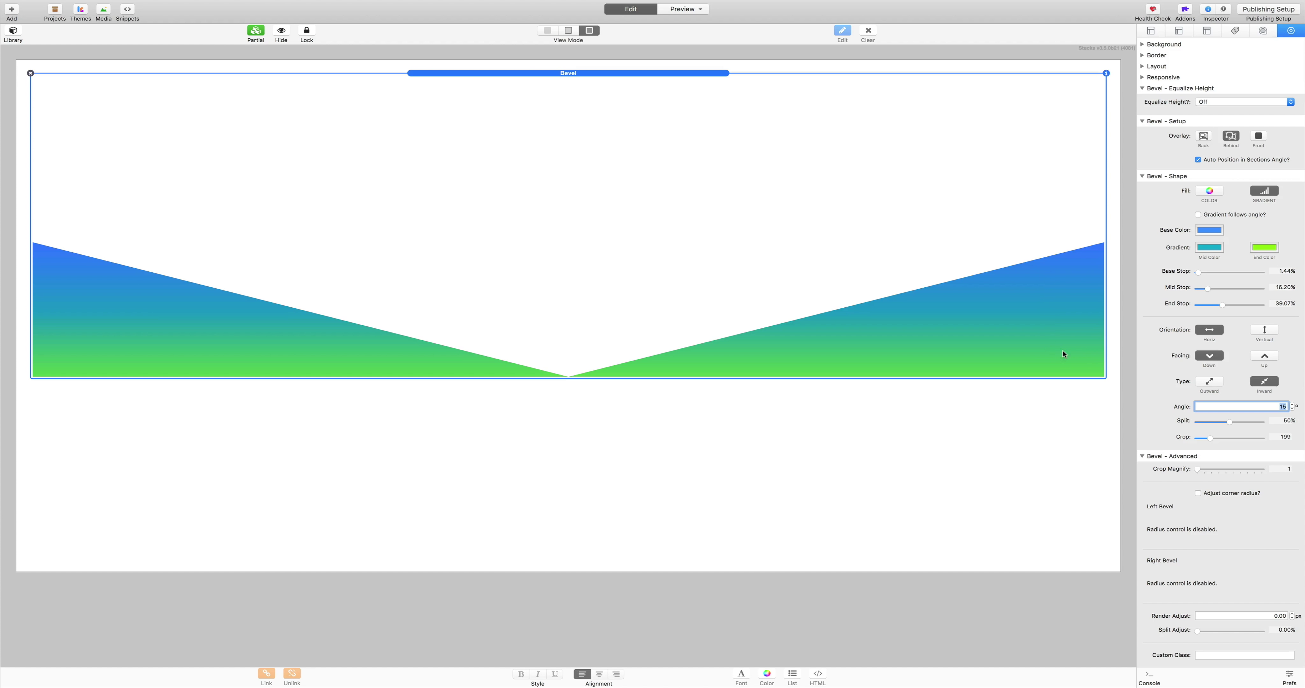
click(1261, 359)
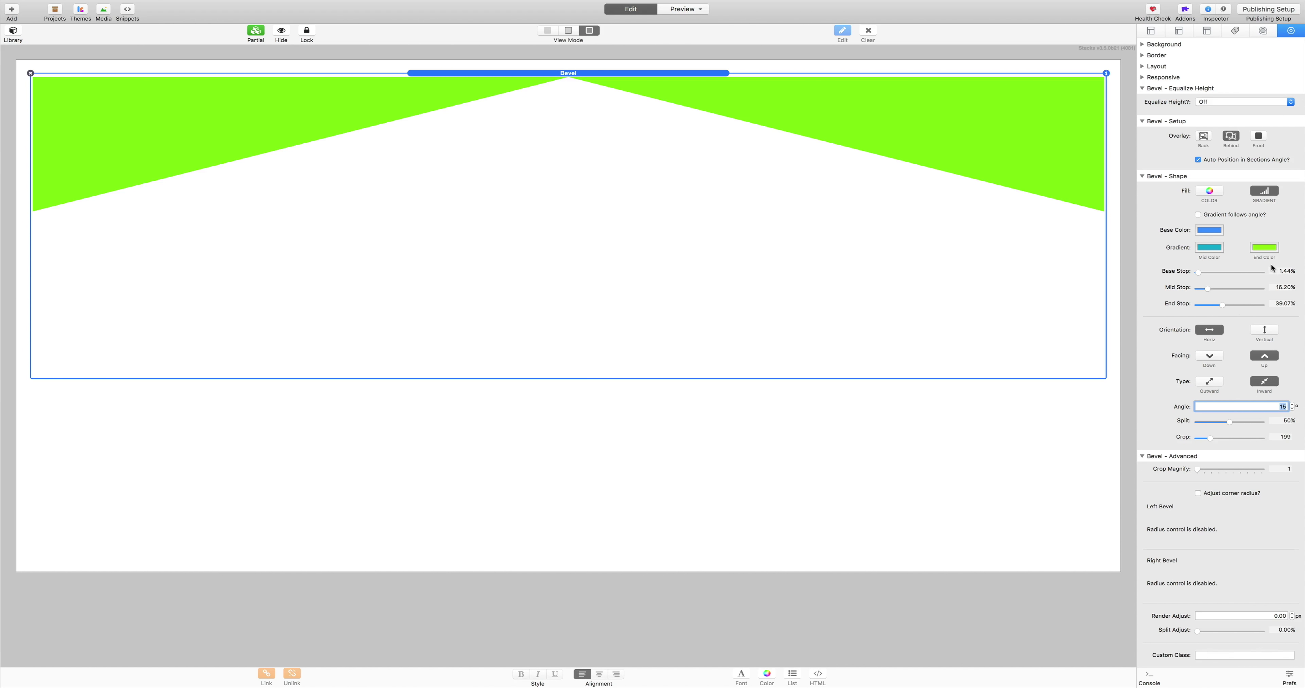
Set the stops to about 55% base, 84% mid and 100% end, and compare the gradient with angle following on and off
drag(1222, 305, 1234, 275)
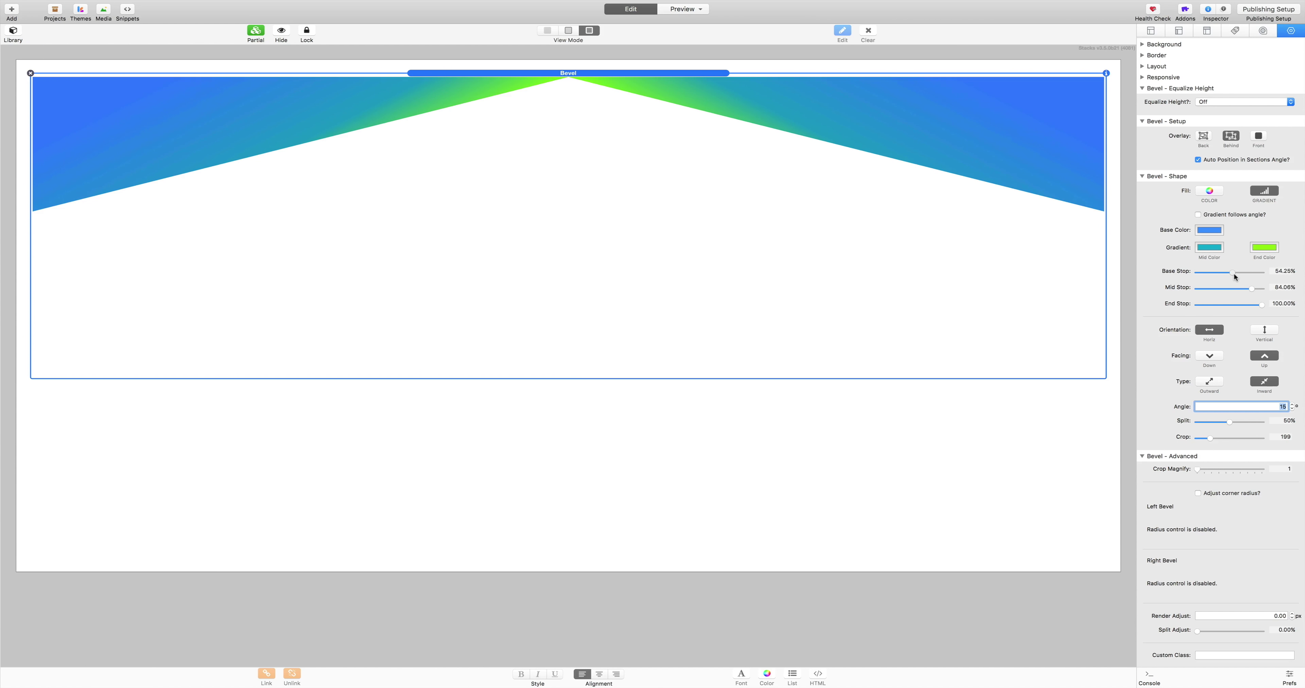
click(1221, 218)
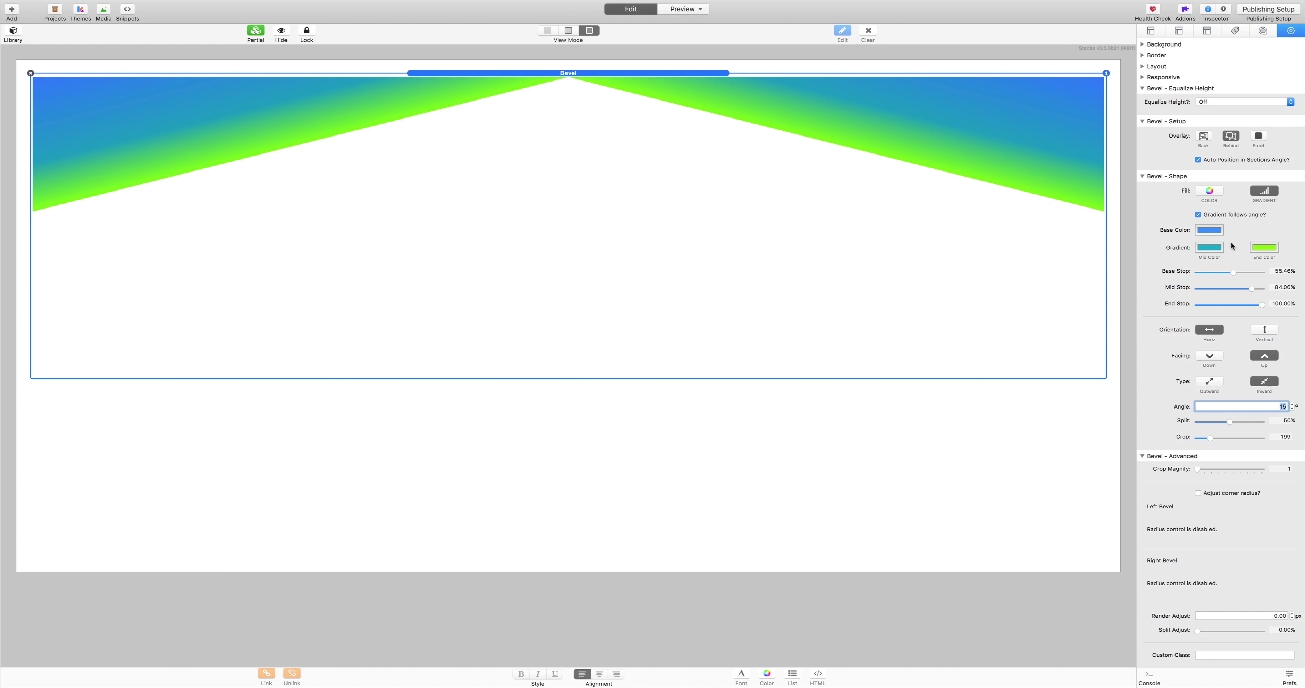
click(1237, 216)
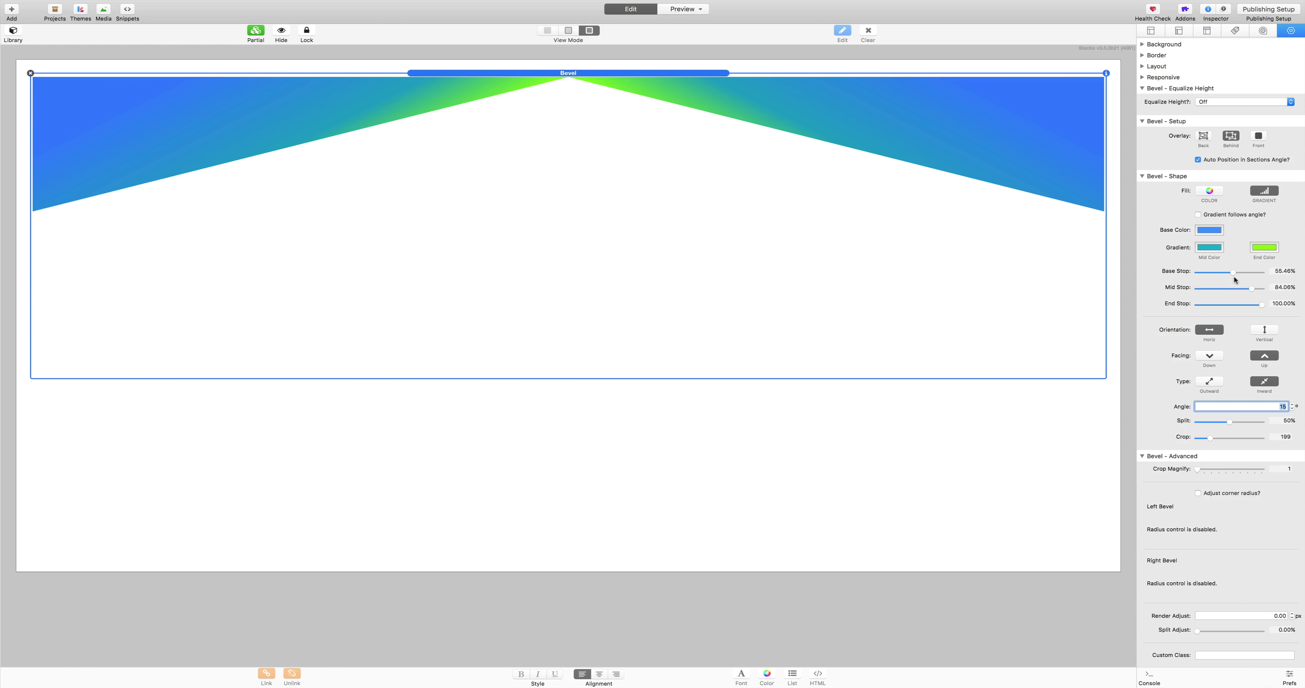
Try different base and mid stop balances, ending with the base stop at about 35% and the mid stop at about 75%
mouse_move(1252, 289)
mouse_down()
mouse_move(1216, 299)
mouse_move(1243, 274)
mouse_up()
click(1221, 288)
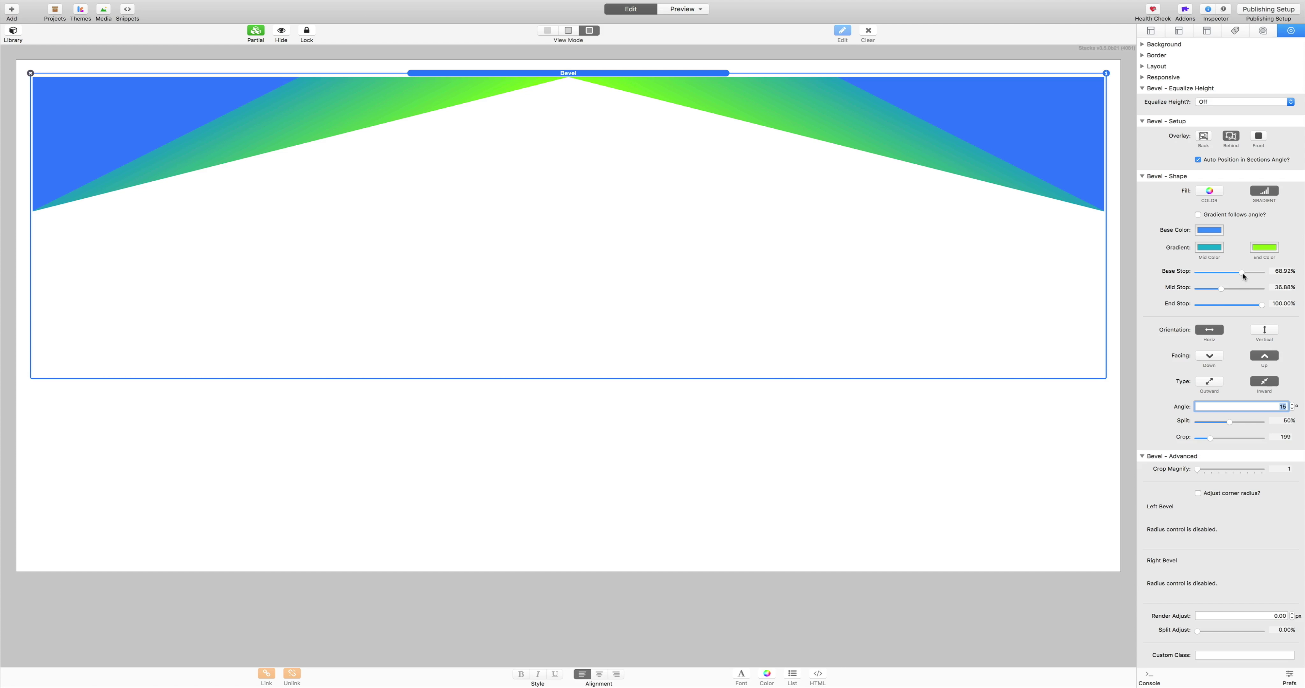
mouse_move(1243, 273)
mouse_down()
mouse_move(1220, 273)
mouse_move(1225, 289)
mouse_move(1246, 288)
mouse_up()
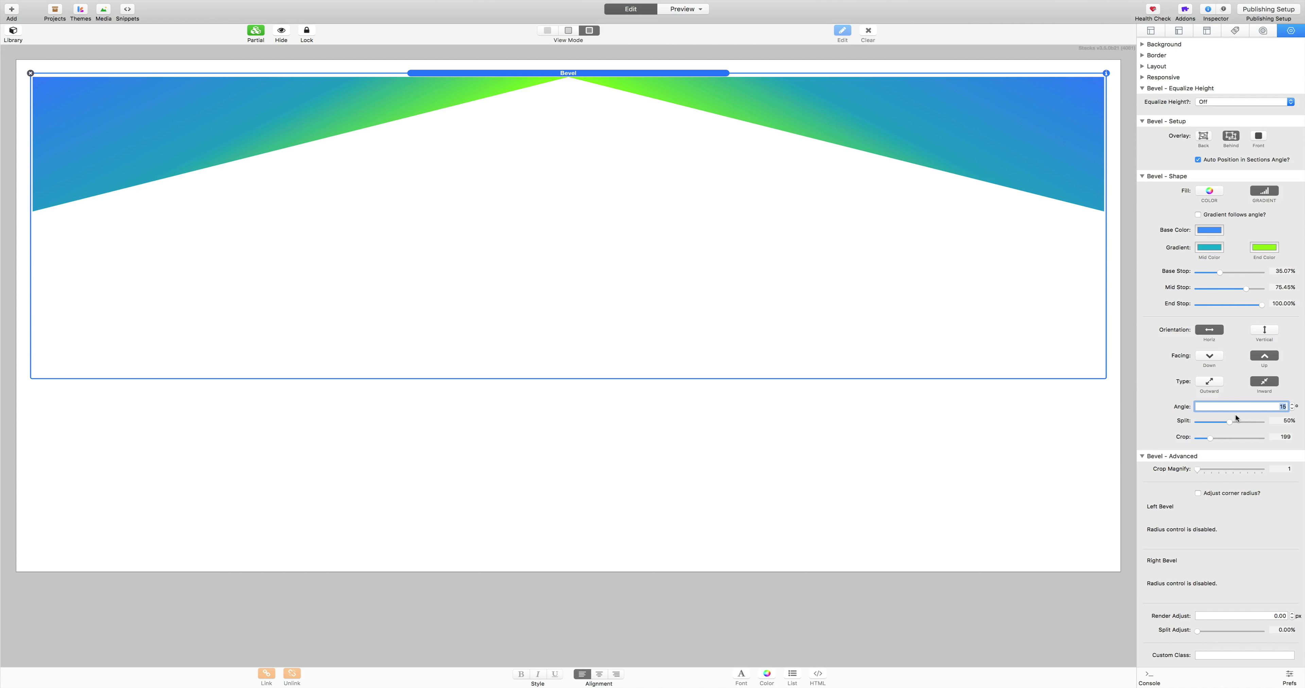
Change the bevel type to outward and set the mid stop to about 8% and the base stop to about 30%
click(1211, 383)
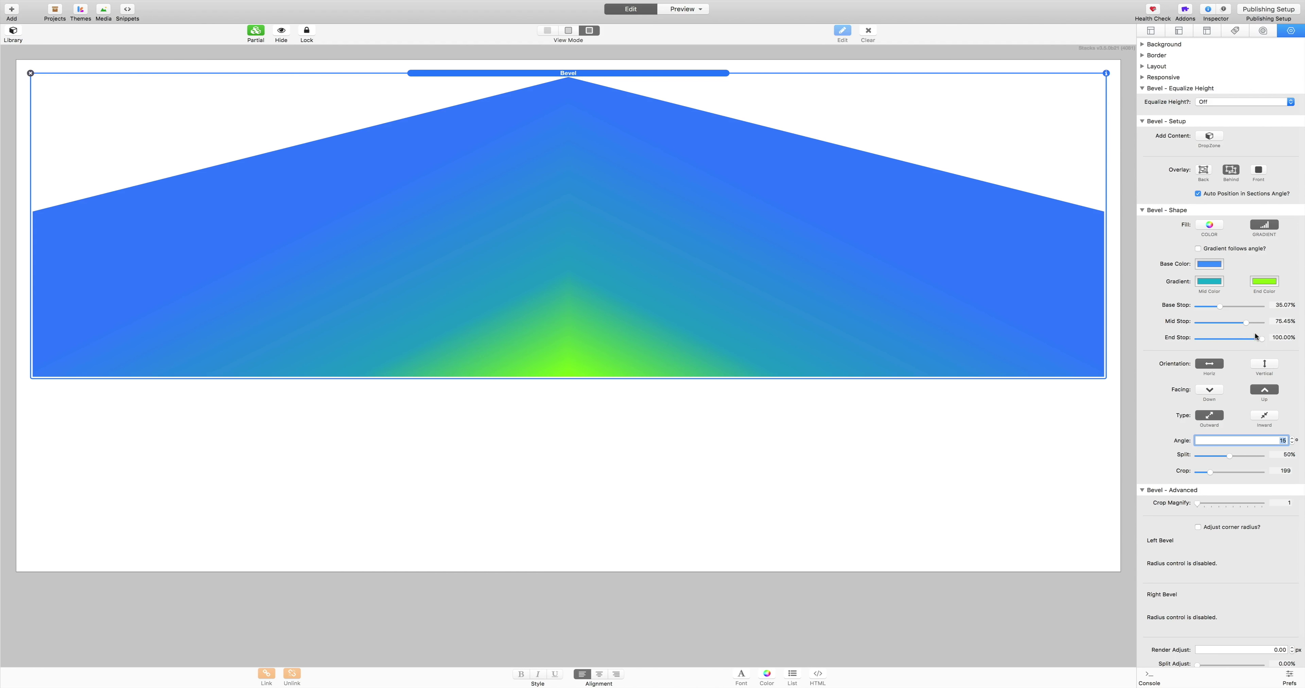
drag(1243, 322, 1202, 334)
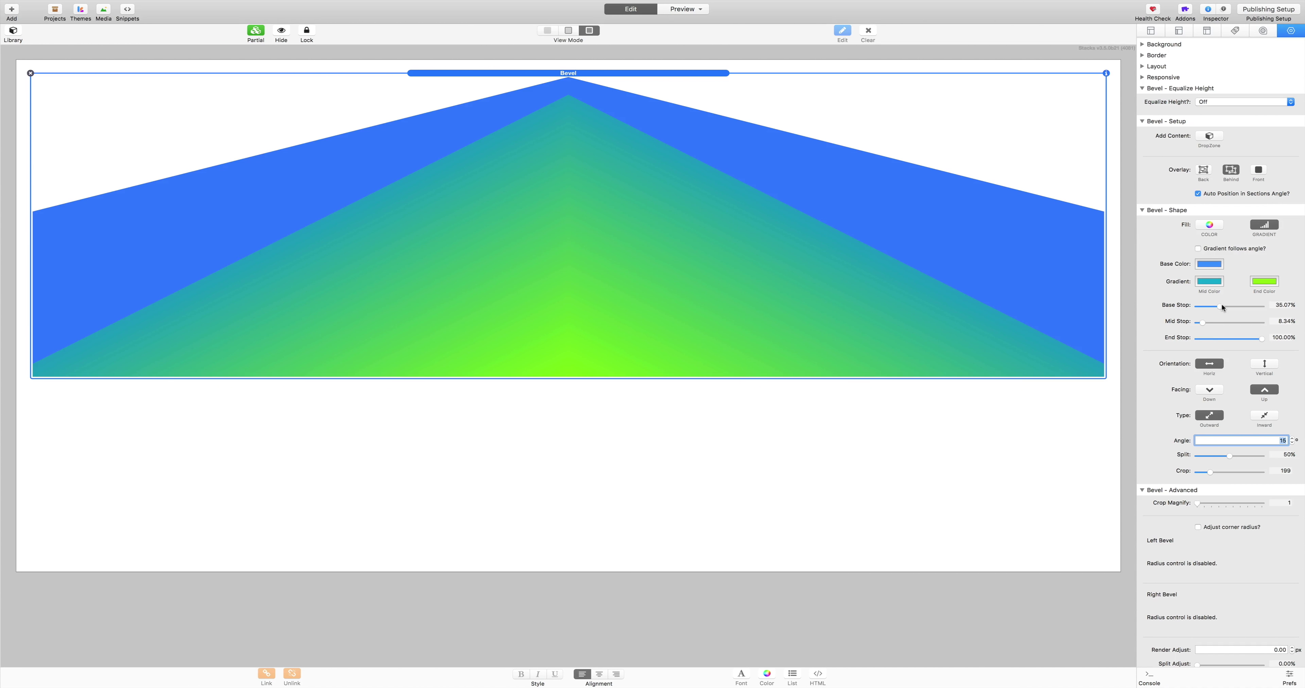
mouse_move(1222, 307)
mouse_down()
mouse_move(1238, 308)
mouse_move(1205, 310)
mouse_move(1219, 311)
mouse_up()
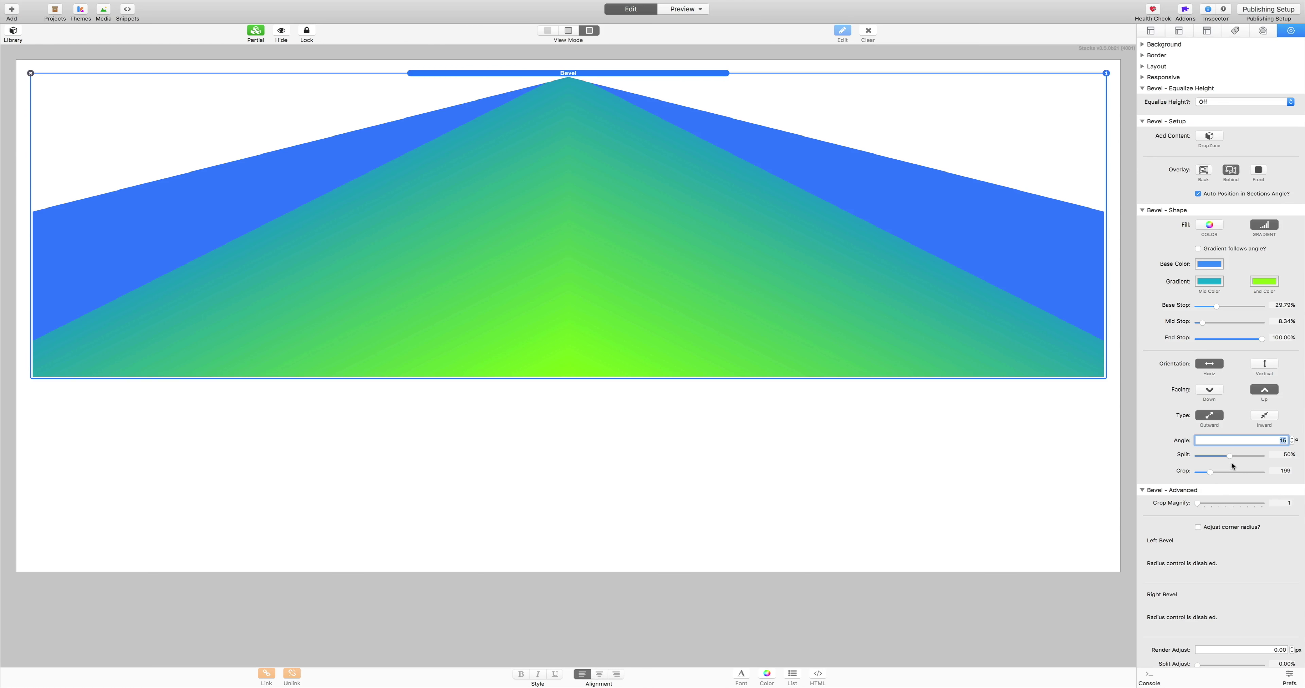
Try the split at 79% and 0% before setting it to 27%, and set the base stop to about 9% and mid stop to about 59%
mouse_move(1228, 458)
mouse_down()
mouse_move(1205, 458)
mouse_move(1258, 457)
mouse_move(1247, 457)
mouse_up()
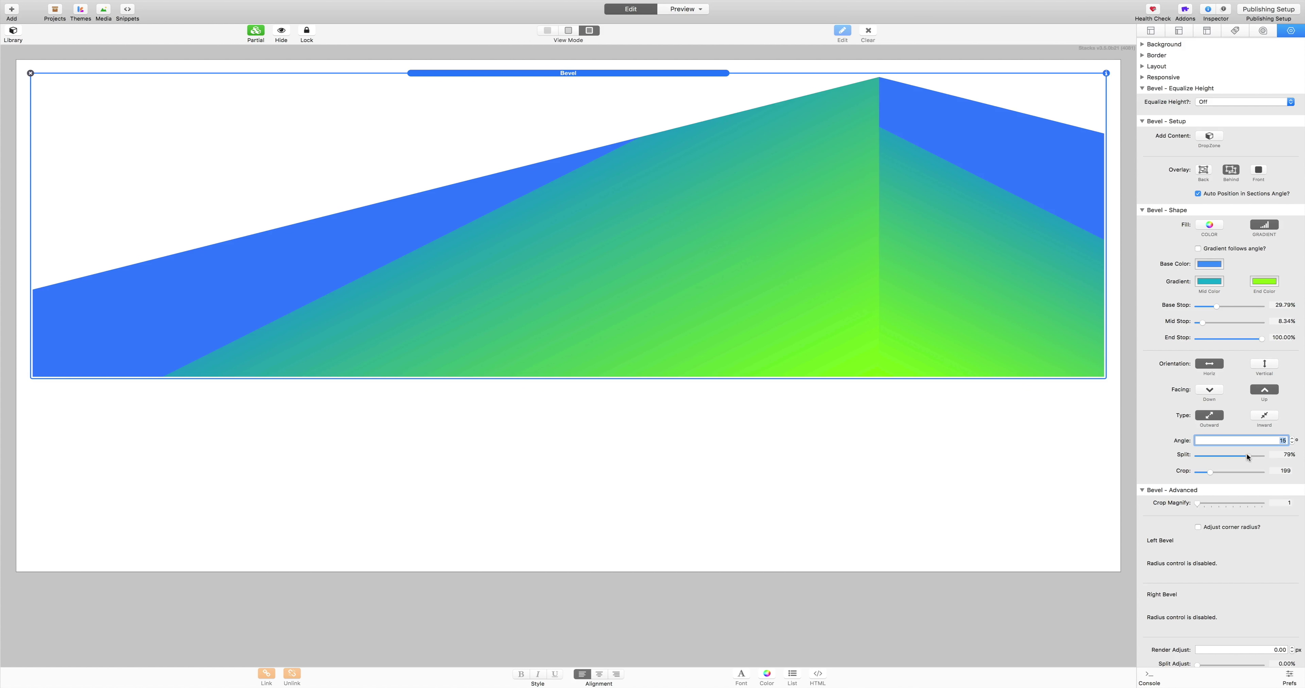
drag(1247, 458, 1176, 466)
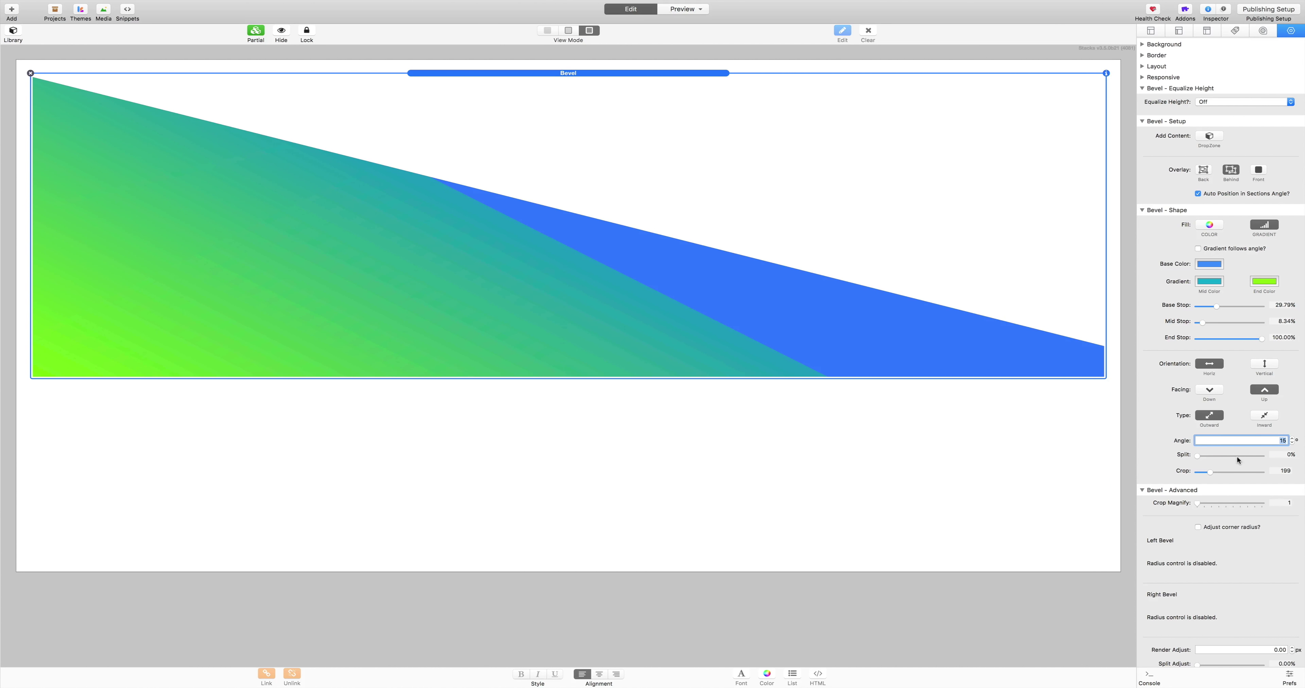
mouse_move(1216, 307)
mouse_down()
mouse_move(1193, 311)
mouse_move(1226, 310)
mouse_move(1198, 310)
mouse_up()
drag(1197, 456, 1216, 455)
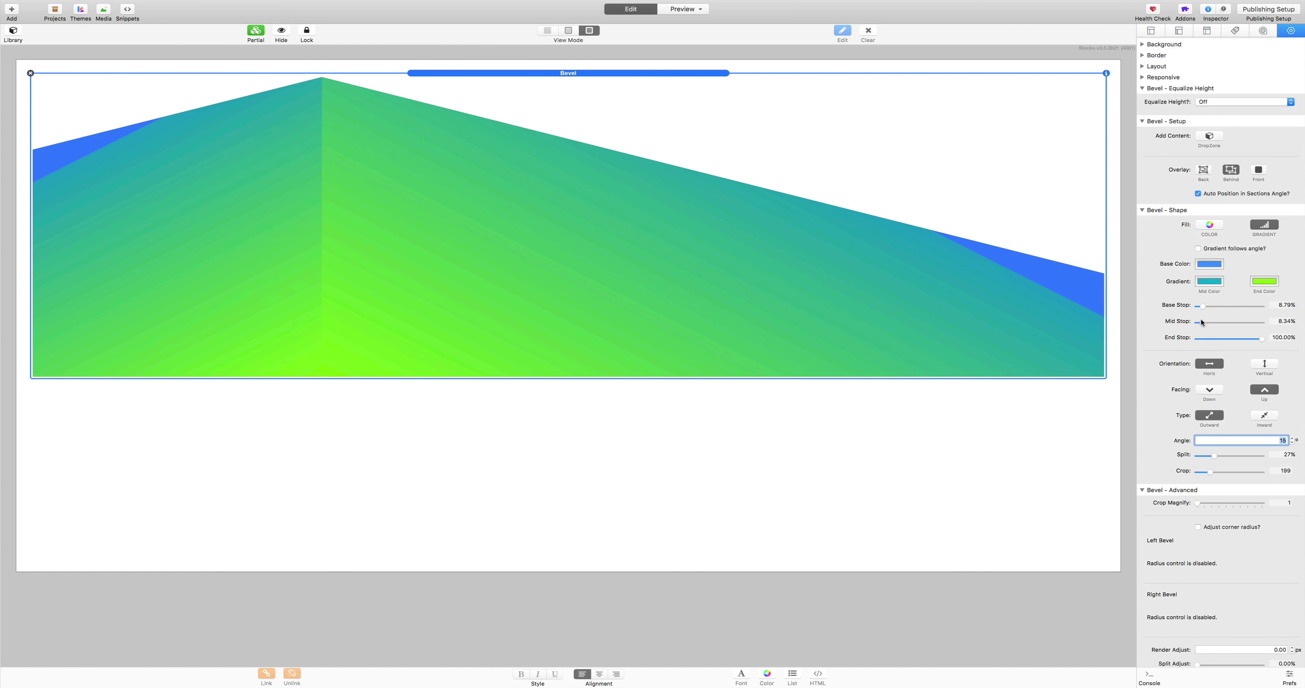
drag(1202, 322, 1236, 323)
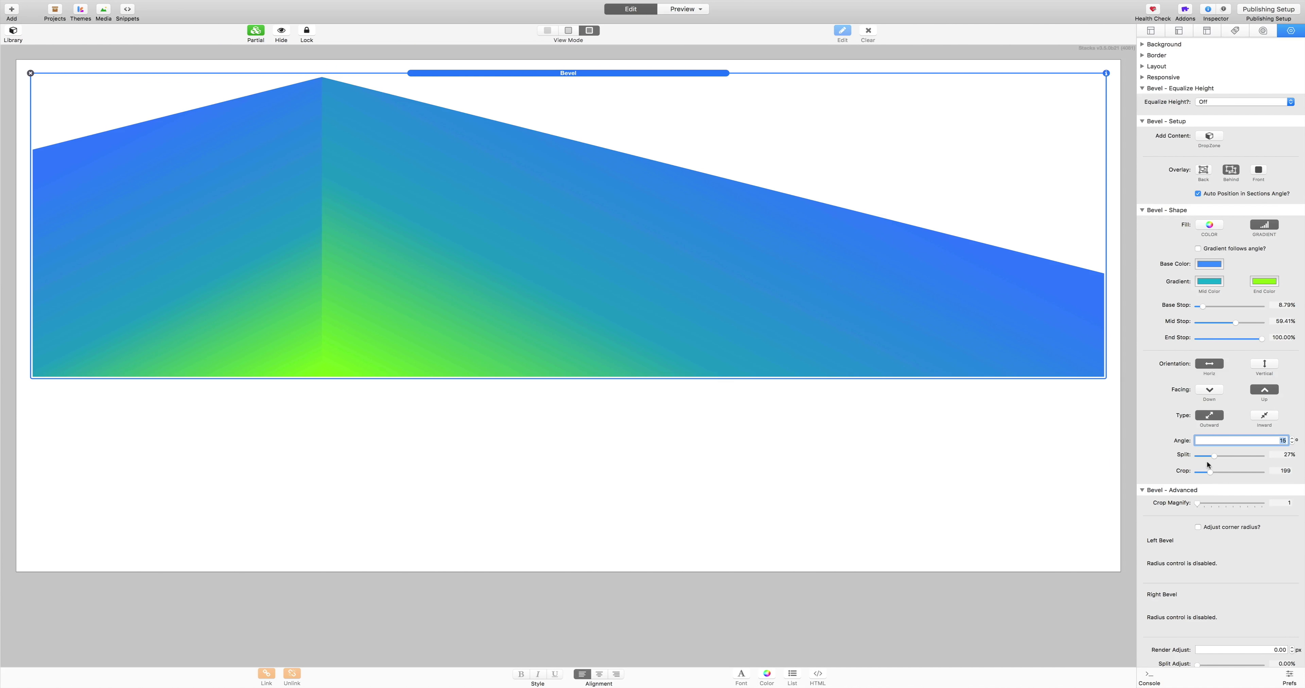
Make the gradient follow the bevel's angle again and set the split to 45%
click(1222, 250)
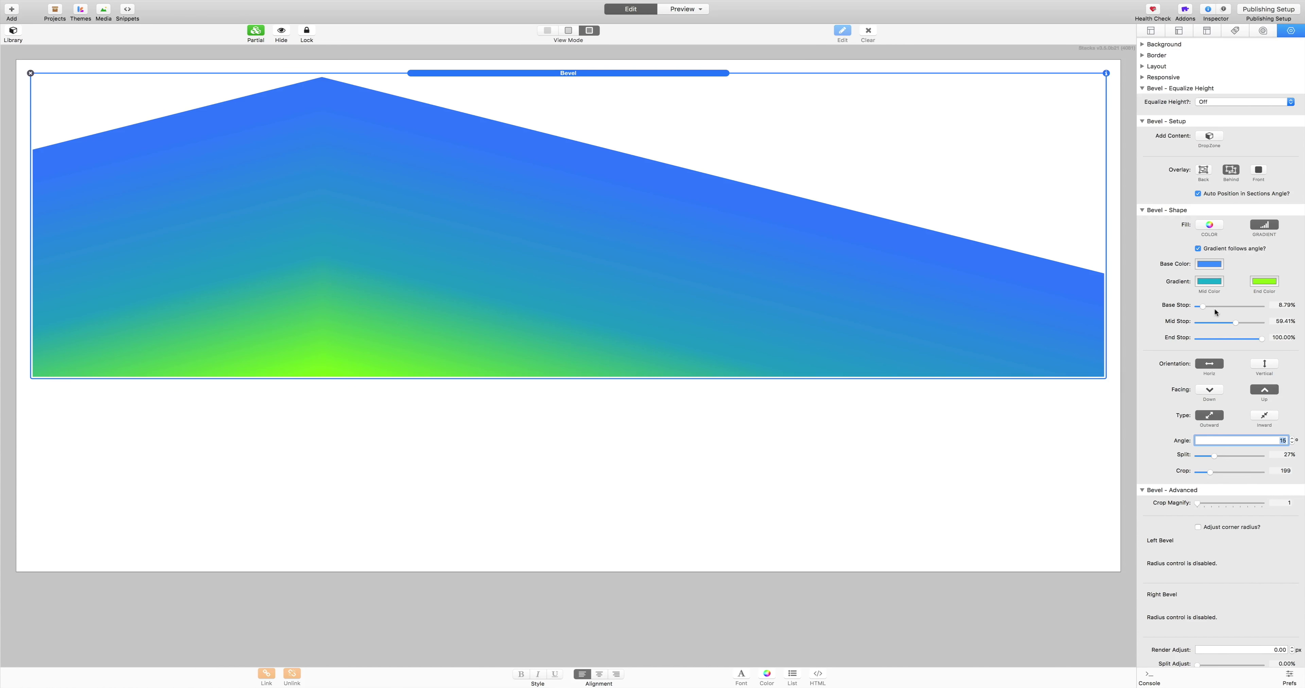
mouse_move(1214, 456)
mouse_down()
mouse_move(1236, 456)
mouse_move(1225, 456)
mouse_up()
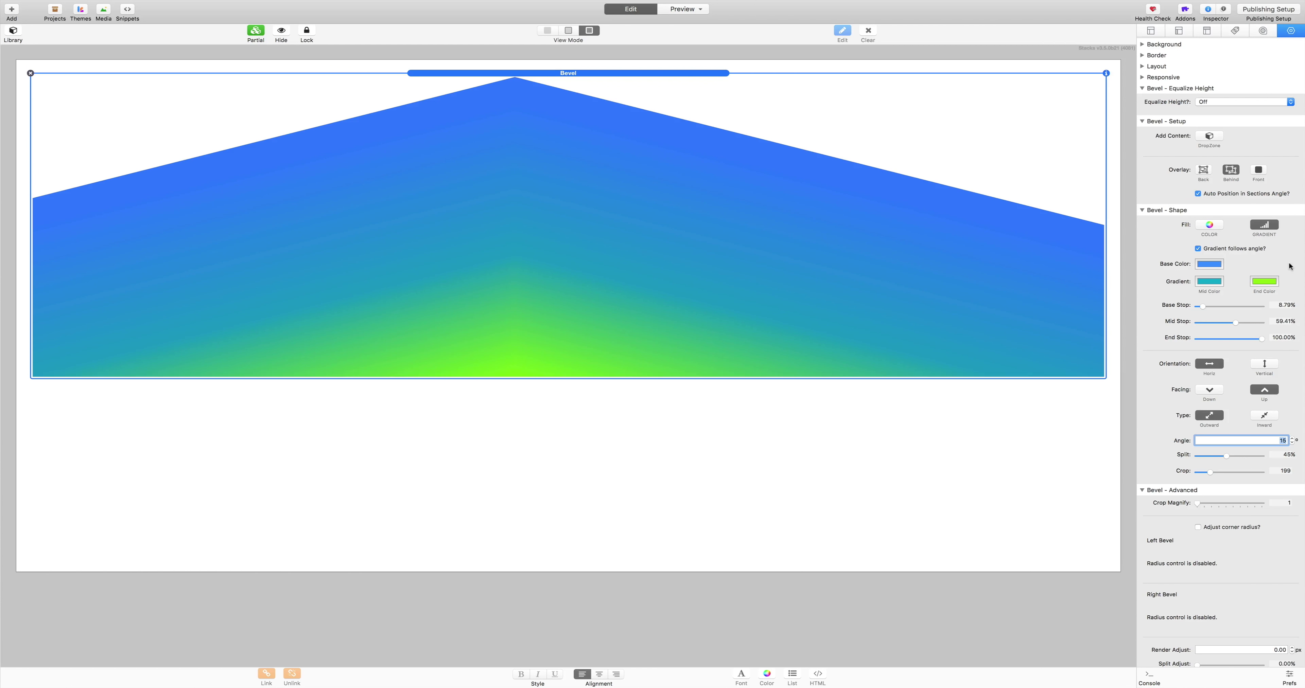